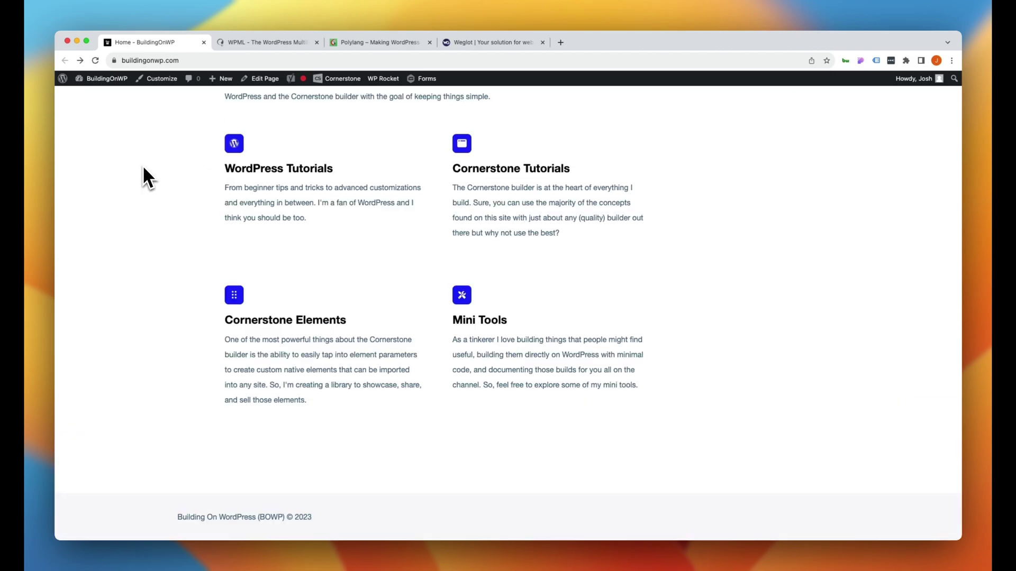
# - Compare the WPML, Polylang and Weglot sites, ending on Weglot's pricing plans
pyautogui.click(258, 43)
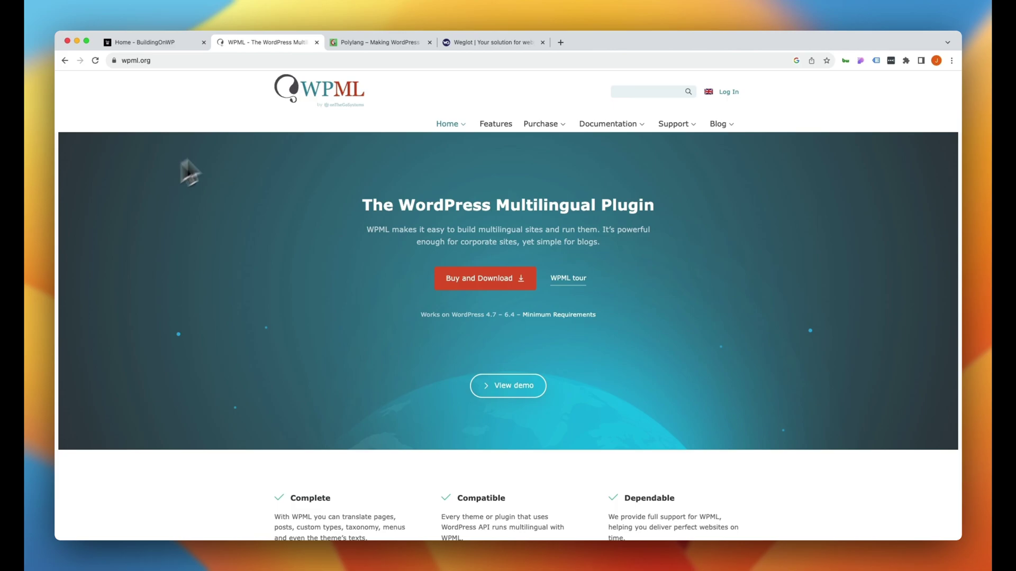
pyautogui.click(356, 42)
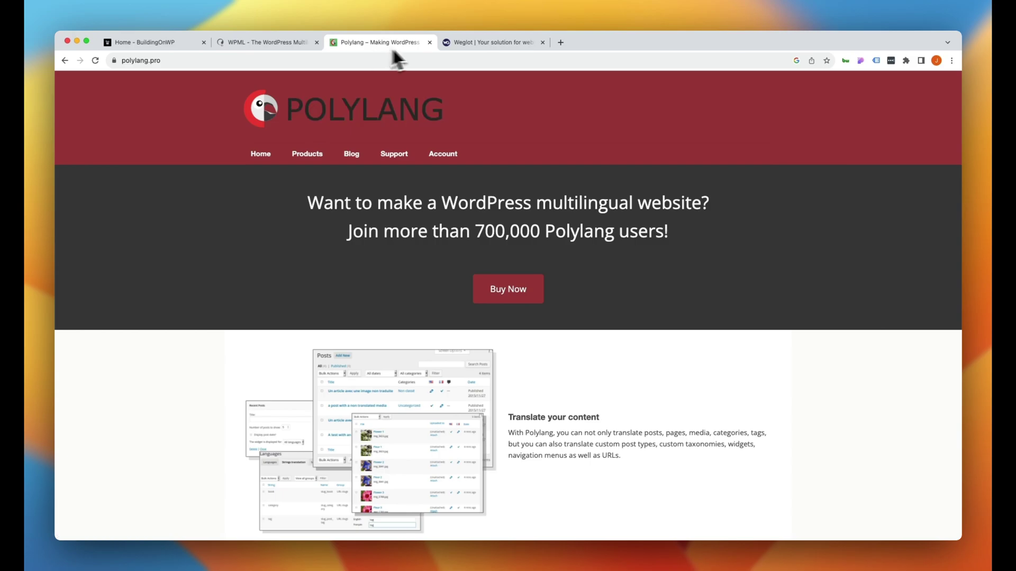
pyautogui.click(452, 43)
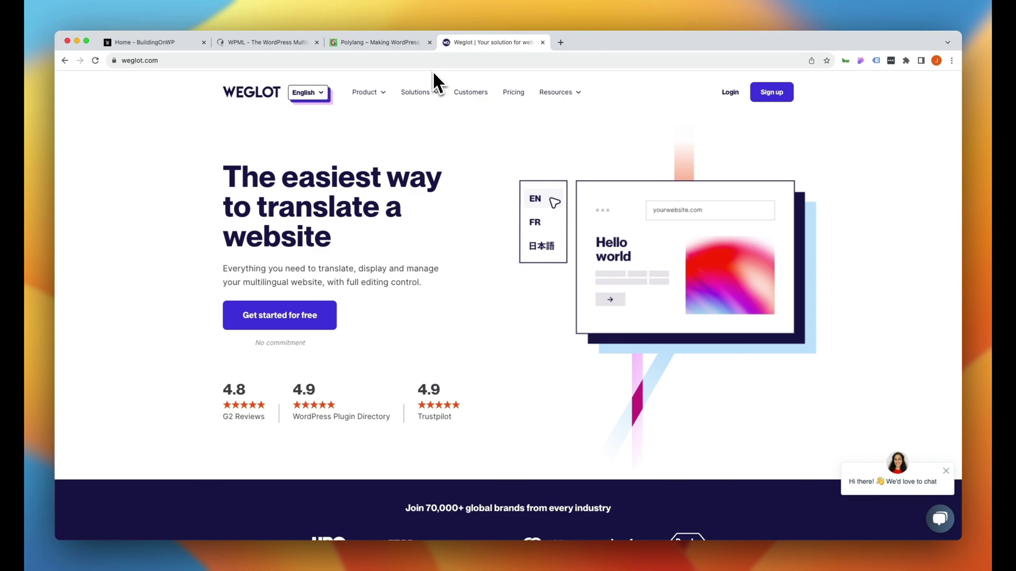
pyautogui.click(513, 93)
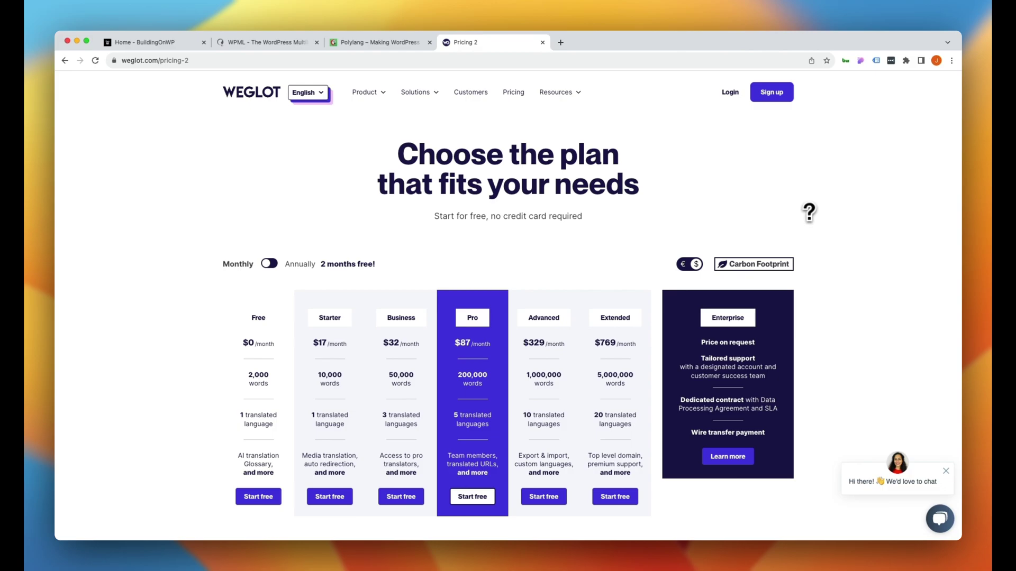
# - Go from the BuildingOnWP site to the admin's Add New Plugin page
pyautogui.click(114, 46)
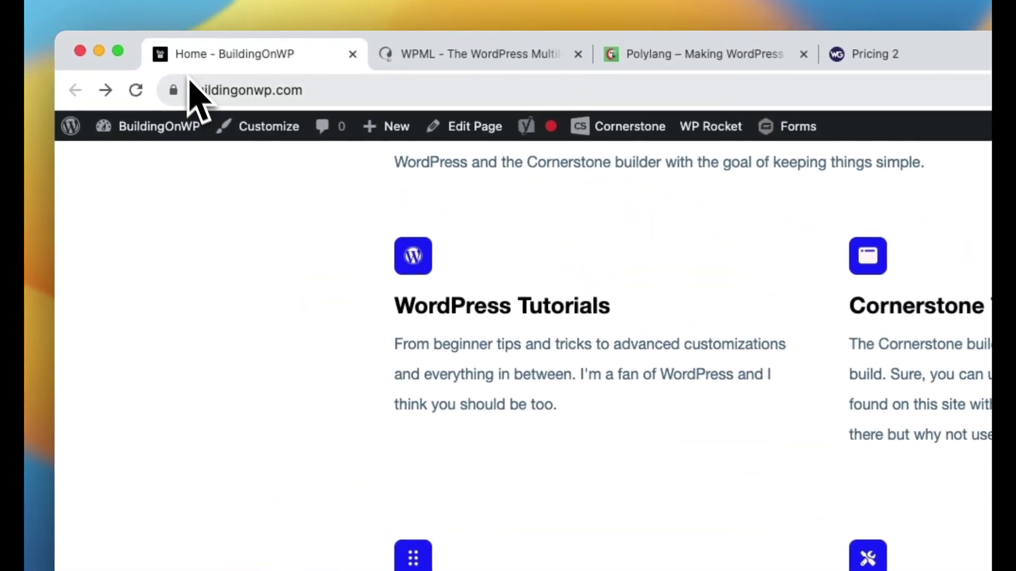
pyautogui.moveTo(156, 127)
pyautogui.click(128, 160)
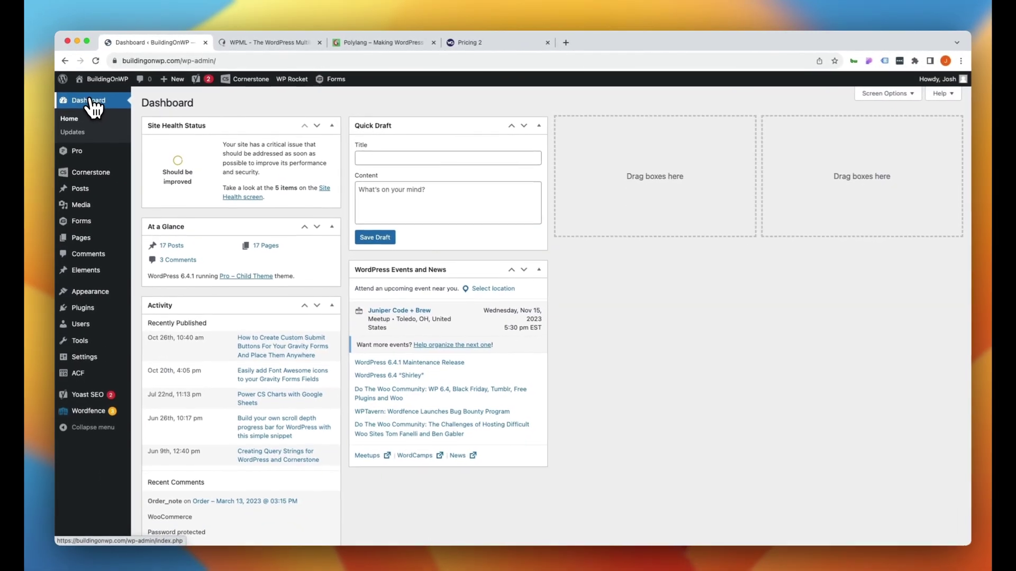
pyautogui.moveTo(84, 308)
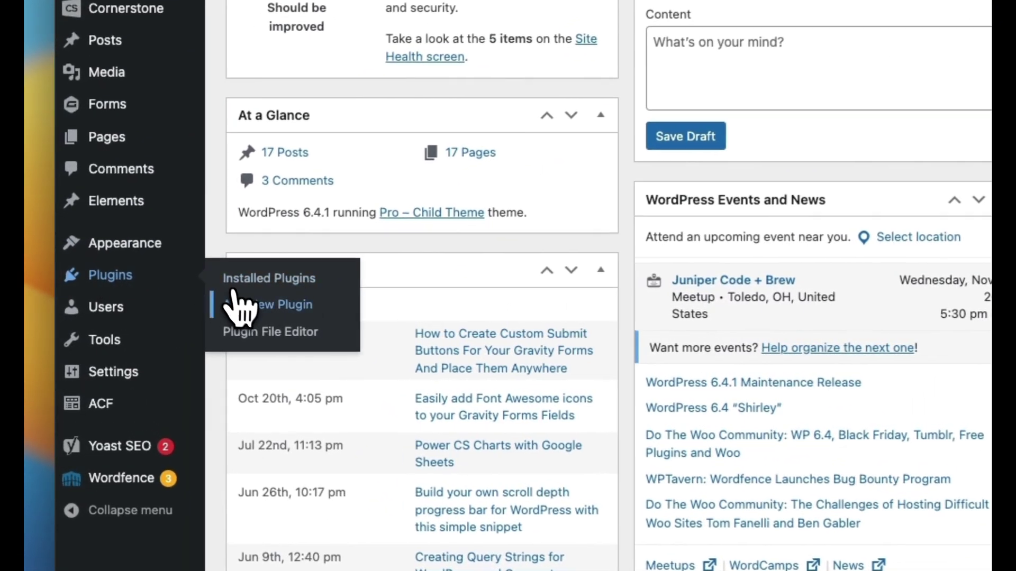
pyautogui.click(236, 304)
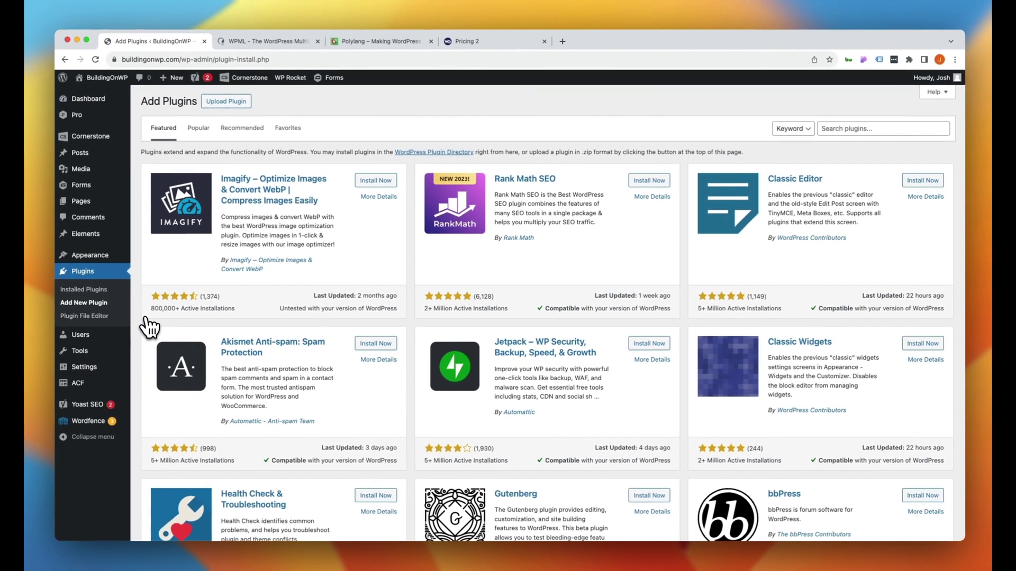
# - Search 'gtranslate', then install and activate Translate WordPress with GTranslate
pyautogui.click(847, 128)
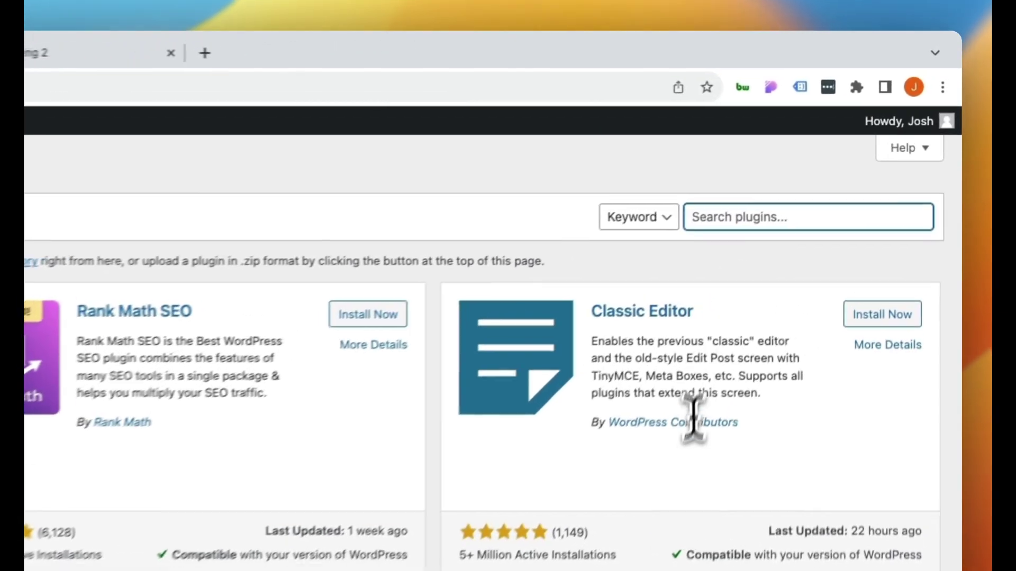
pyautogui.write('g')
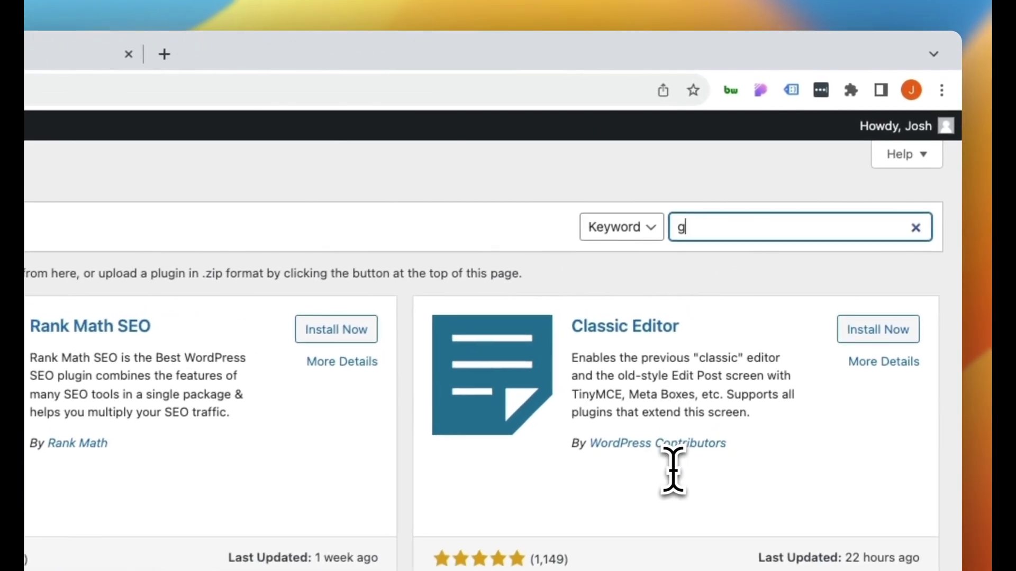
pyautogui.write('translate')
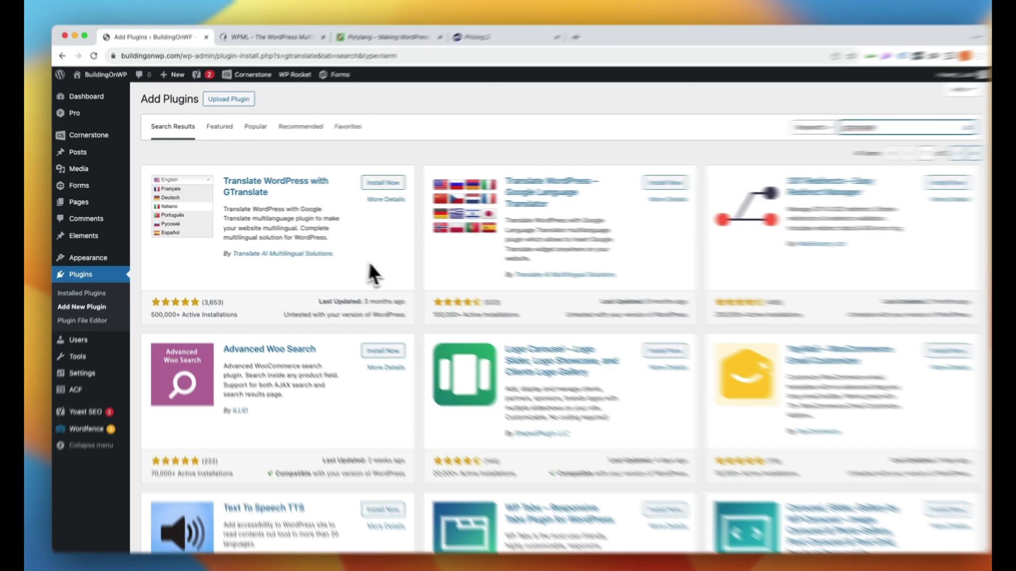
pyautogui.moveTo(326, 251); pyautogui.dragTo(234, 251)
pyautogui.click(627, 177)
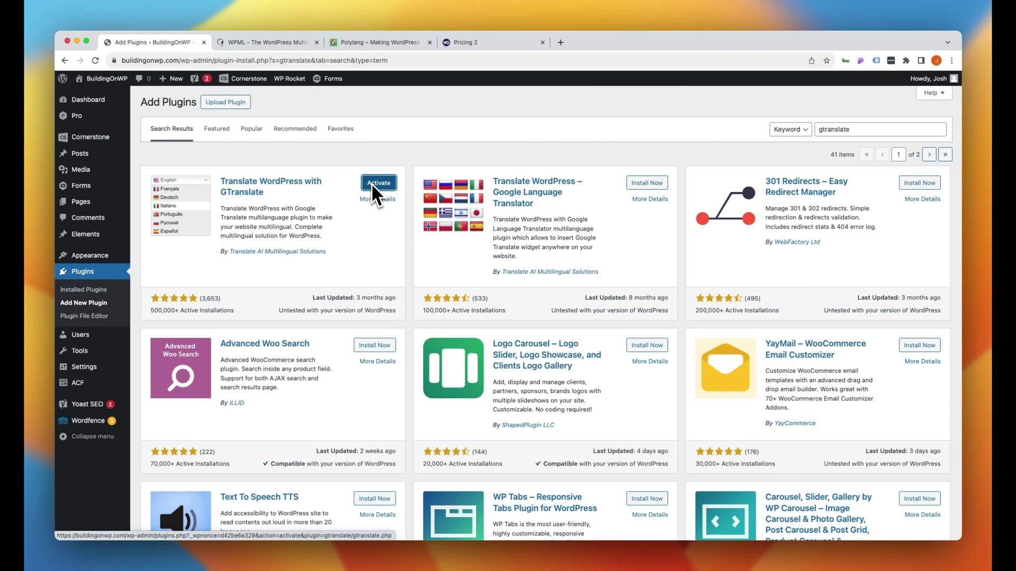
pyautogui.click(376, 188)
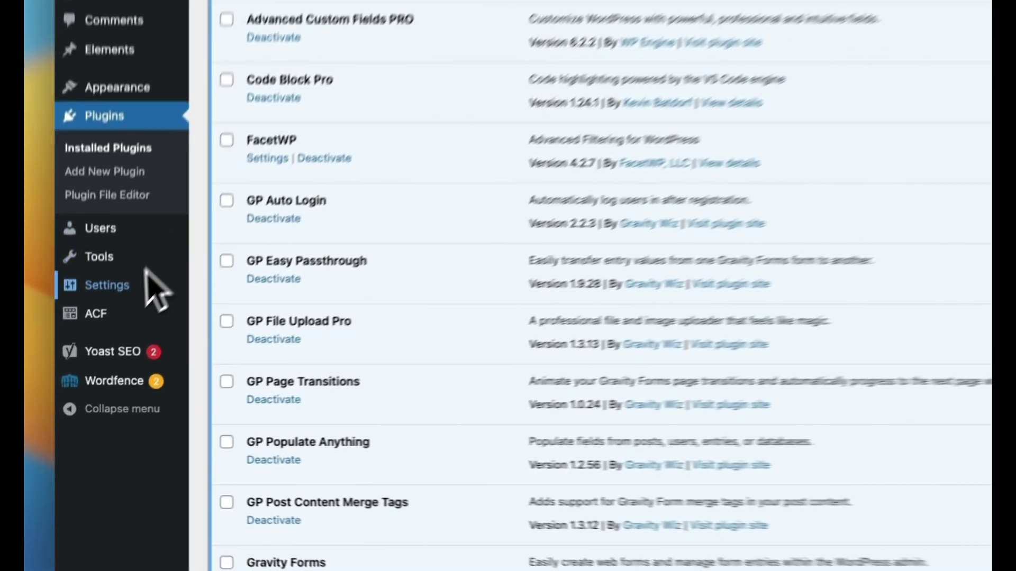
# - In GTranslate settings, switch the widget look to Globe and preview its flags
pyautogui.moveTo(93, 370)
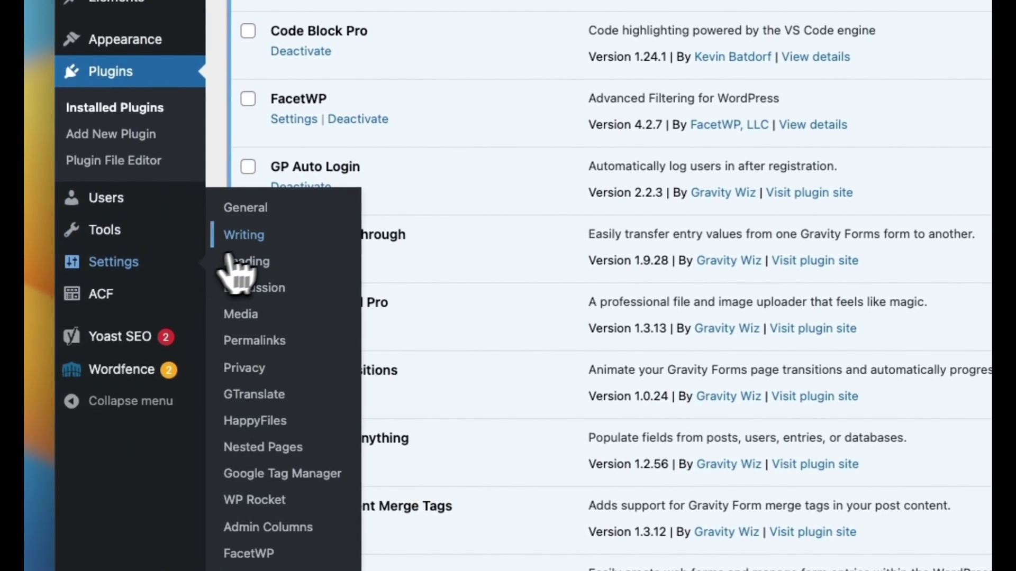
pyautogui.click(254, 402)
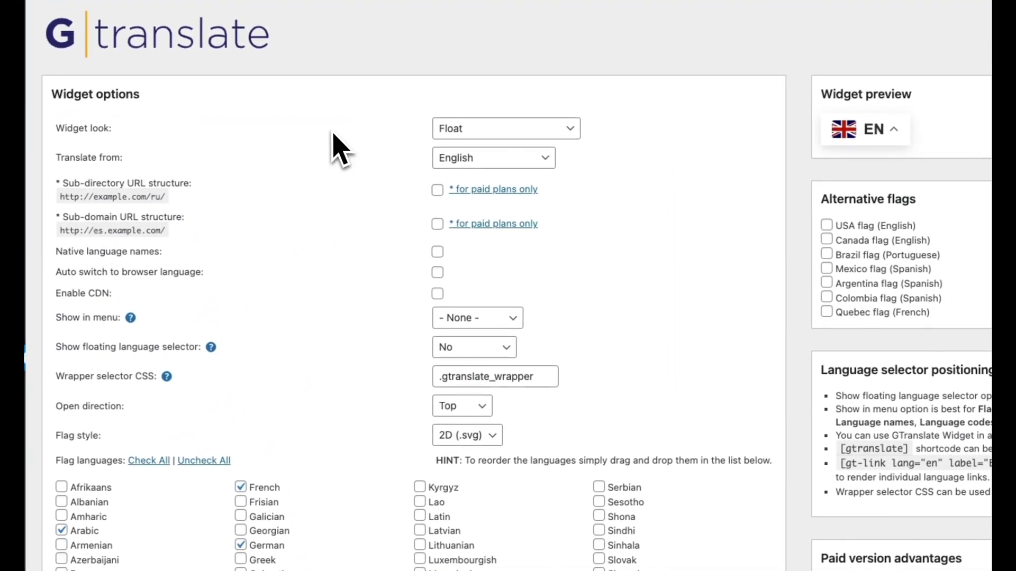
pyautogui.click(502, 132)
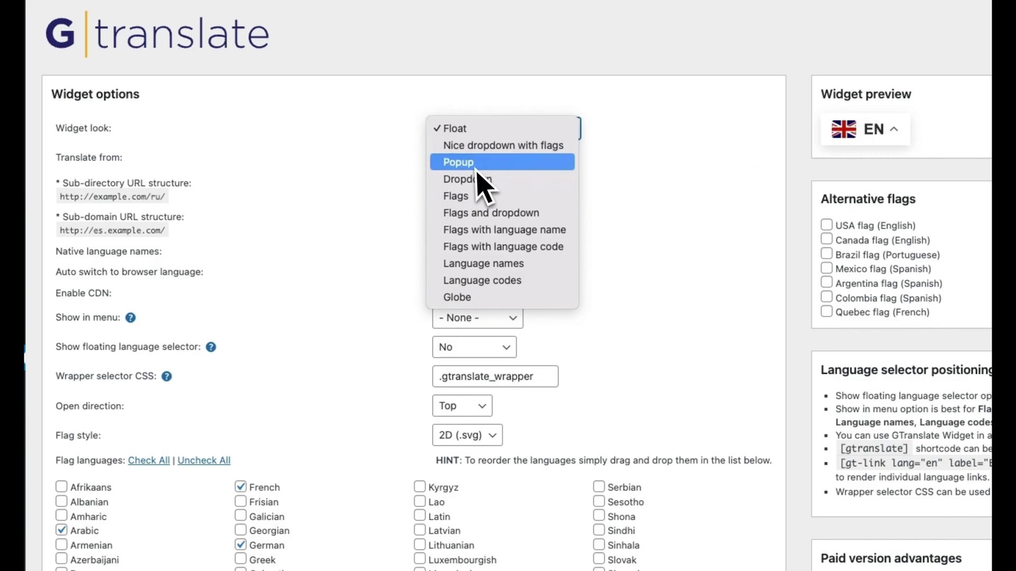
pyautogui.click(476, 296)
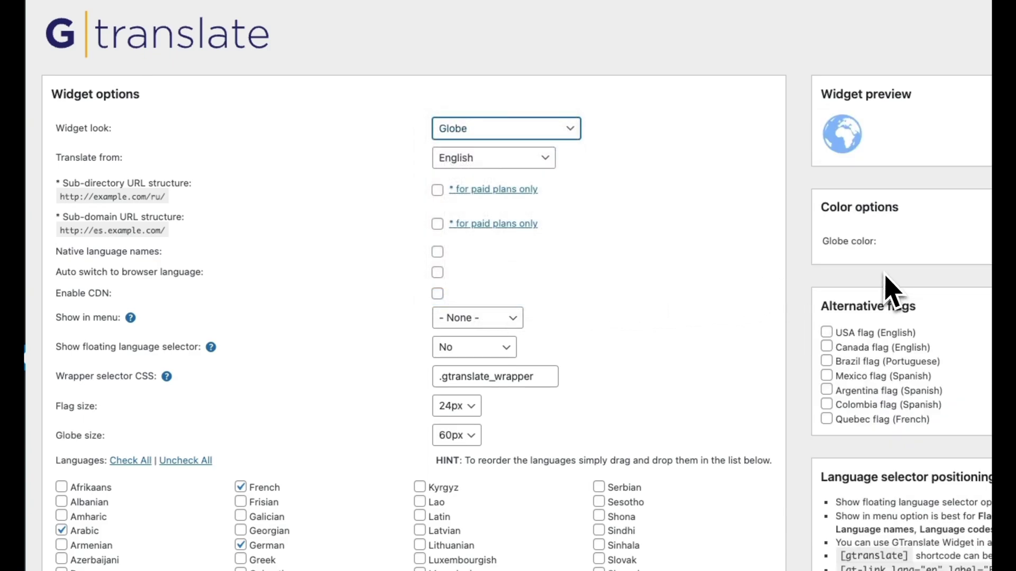
pyautogui.click(847, 140)
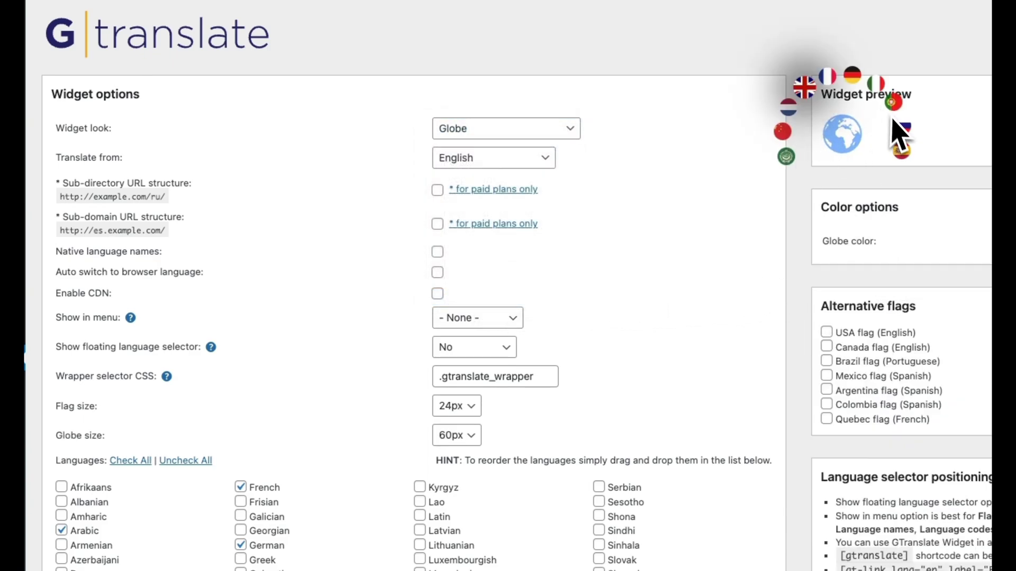
# - Try the Nice dropdown with flags look, then set the widget look back to Float
pyautogui.click(545, 133)
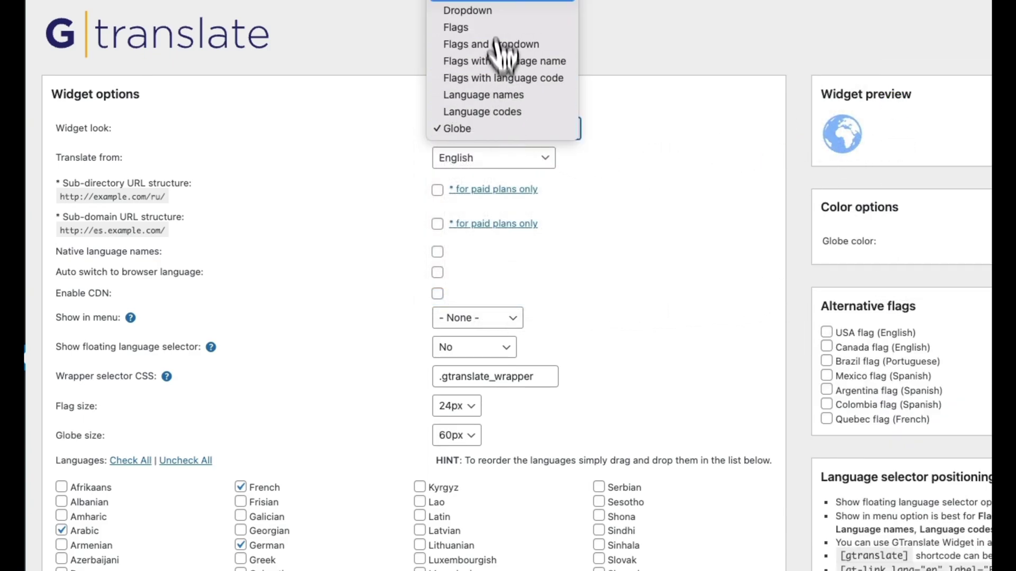
pyautogui.click(507, 22)
pyautogui.click(879, 139)
pyautogui.click(542, 138)
pyautogui.press('Up')
pyautogui.press('Return')
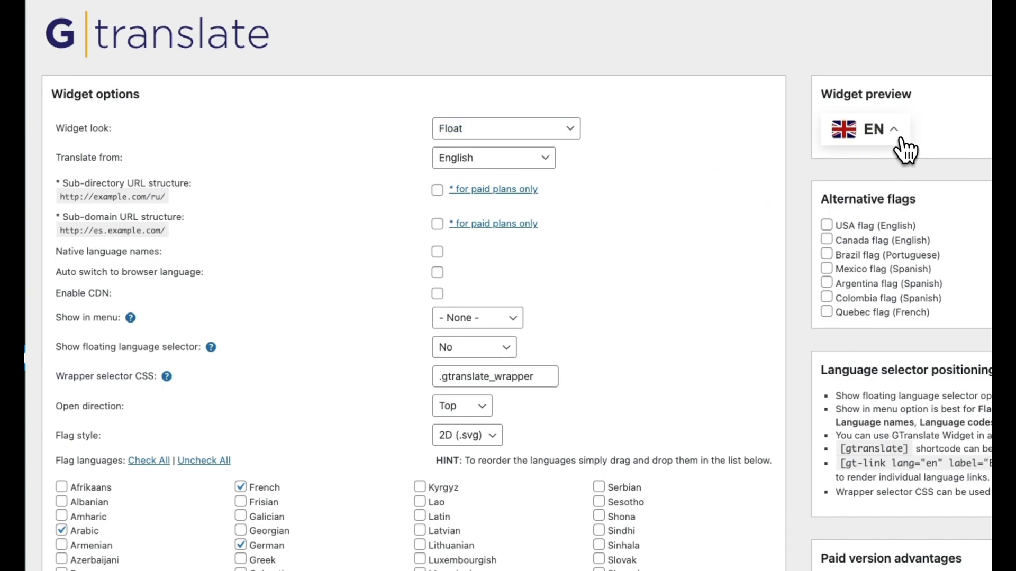
# - Preview the Float language list and keep the 2D (.svg) flag style
pyautogui.click(894, 138)
pyautogui.scroll(-2, 852, 196)
pyautogui.scroll(2, 874, 187)
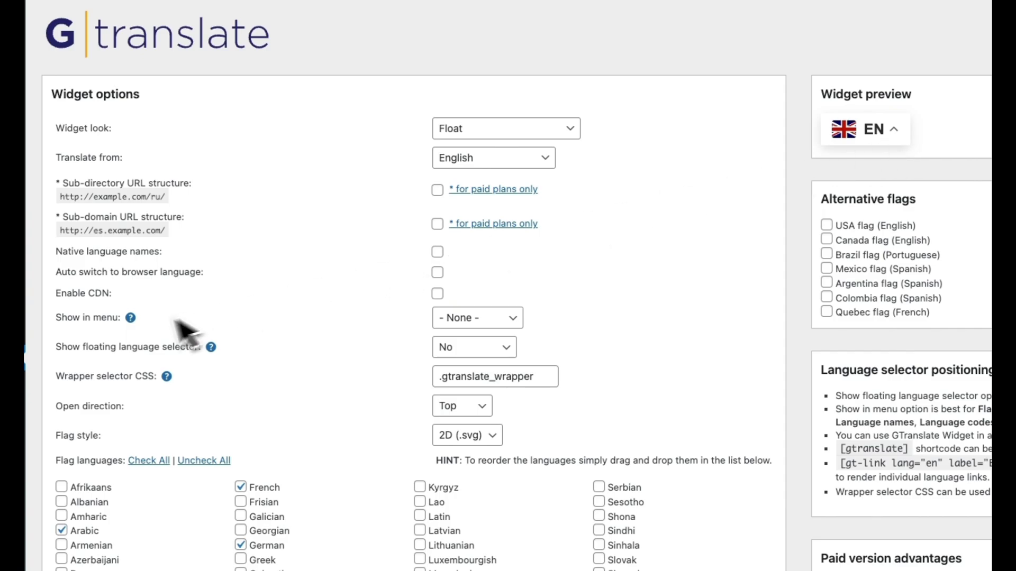
pyautogui.moveTo(51, 432); pyautogui.dragTo(139, 443)
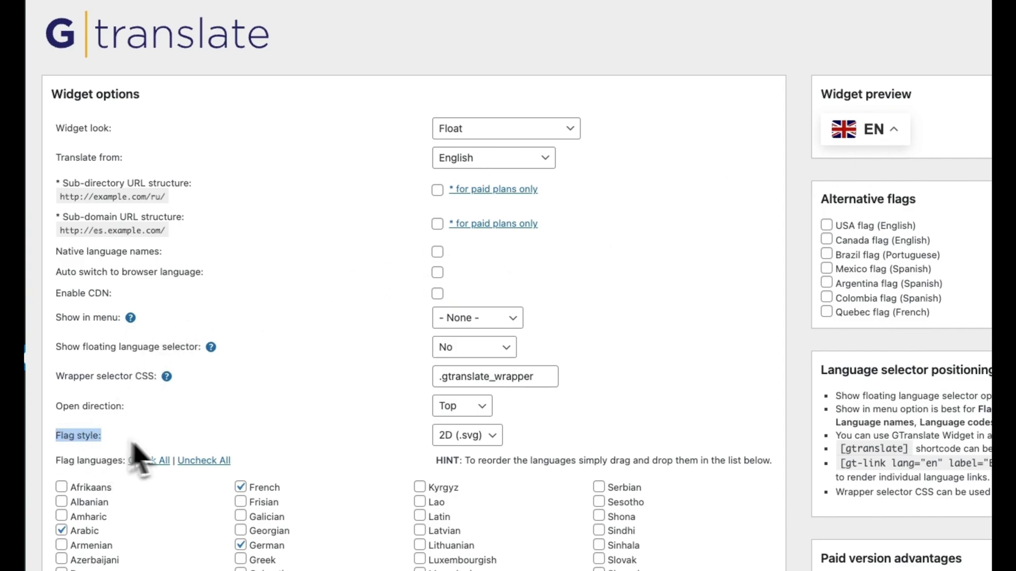
pyautogui.click(446, 437)
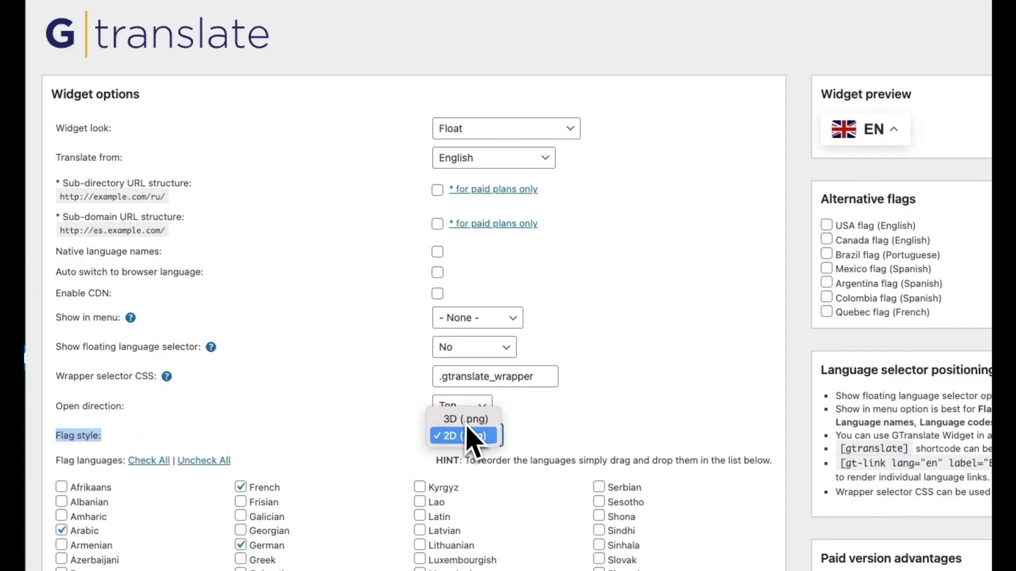
pyautogui.click(466, 435)
pyautogui.click(298, 436)
# - Clear all flag languages, then enable only the French and Spanish flags
pyautogui.scroll(-1, 304, 450)
pyautogui.scroll(-5, 309, 415)
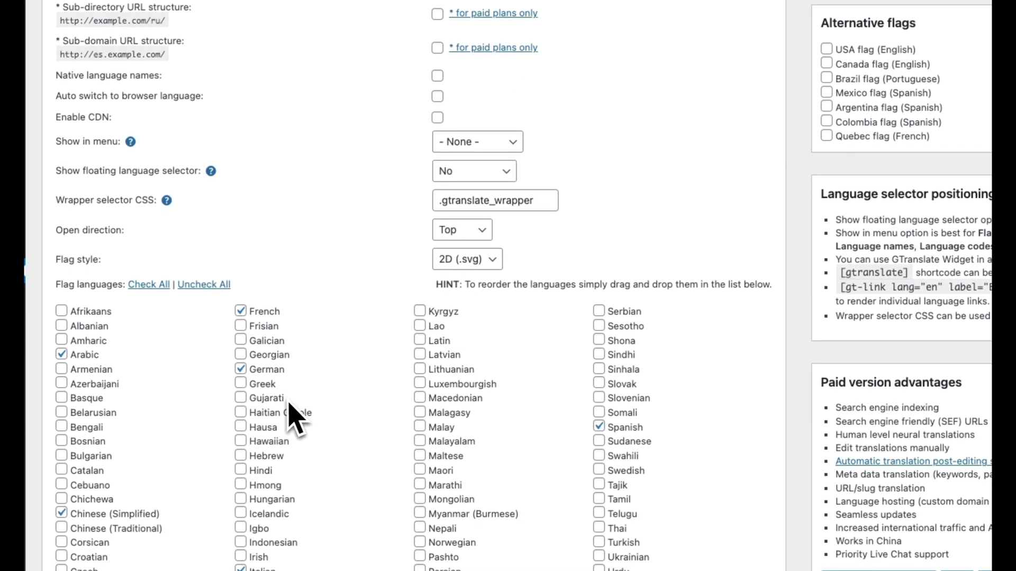
pyautogui.click(187, 285)
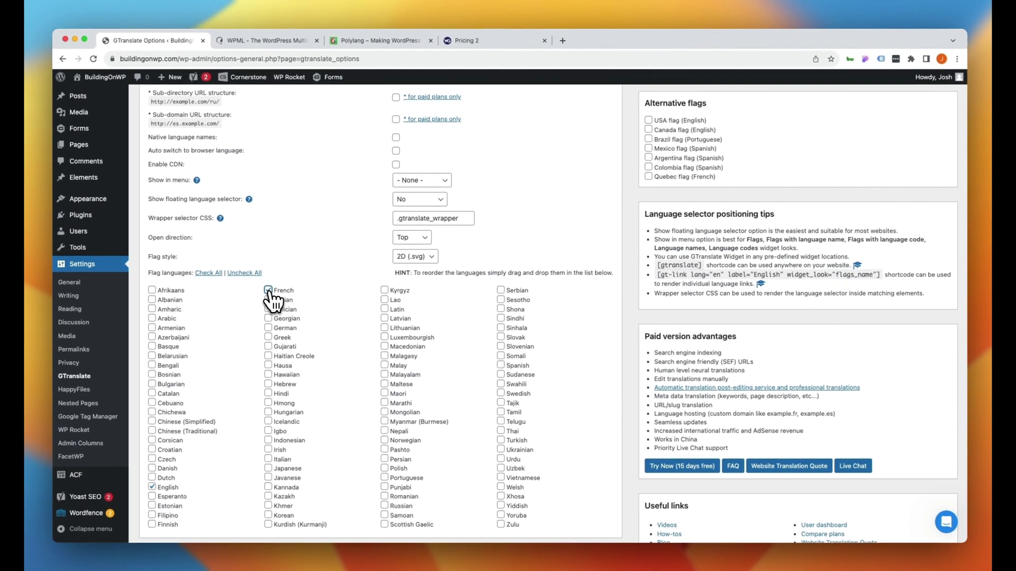
pyautogui.click(240, 311)
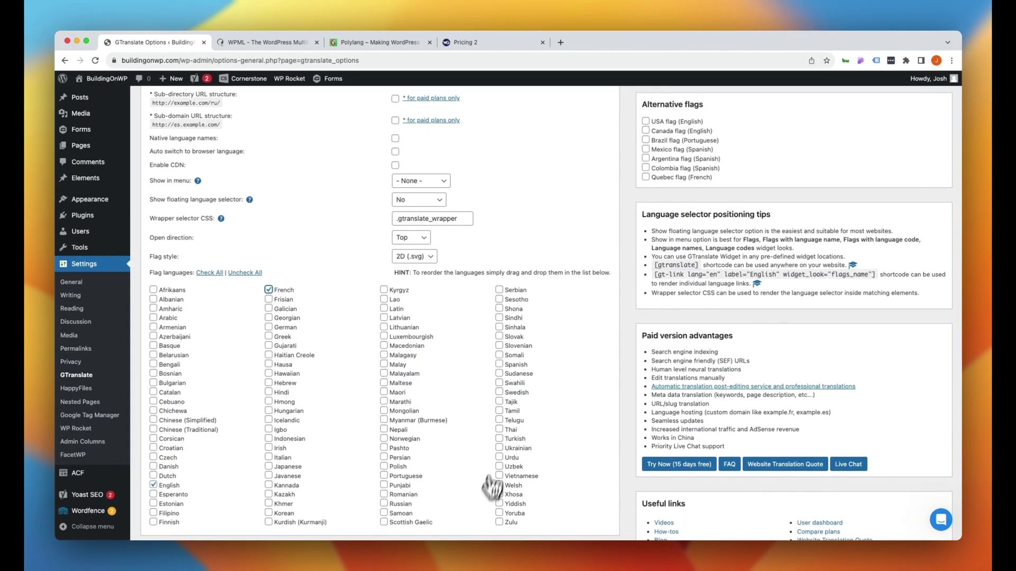
pyautogui.scroll(1, 503, 377)
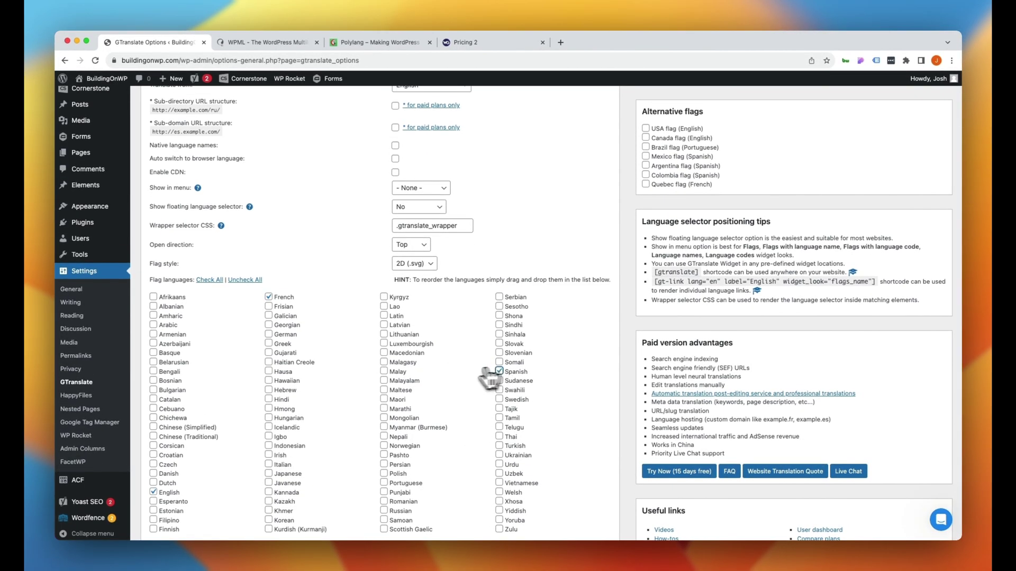
pyautogui.click(269, 474)
pyautogui.scroll(-5, 275, 476)
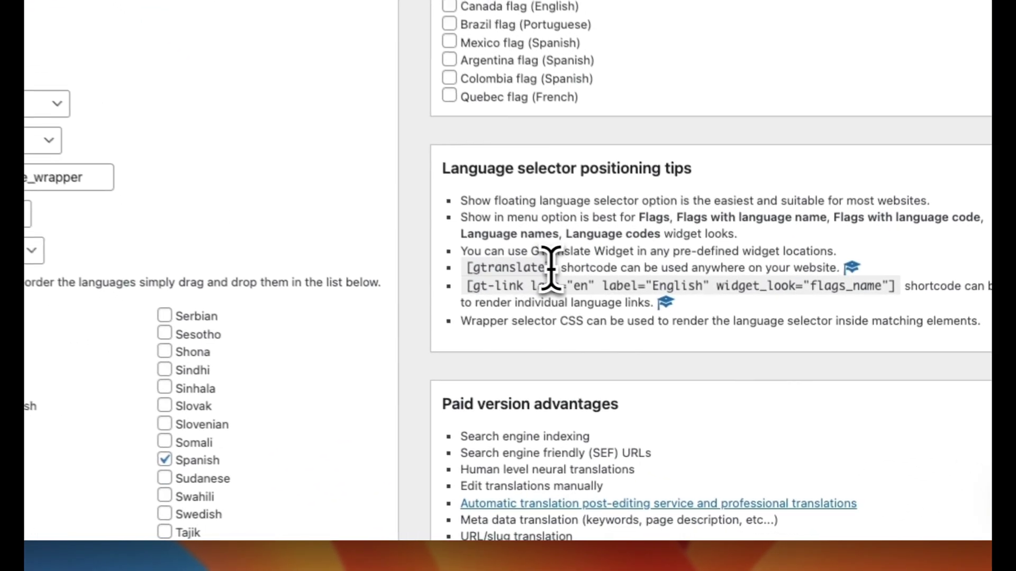
# - Copy the [gtranslate] shortcode and launch Cornerstone from the admin bar
pyautogui.moveTo(700, 400); pyautogui.dragTo(655, 399)
pyautogui.press('super+c')
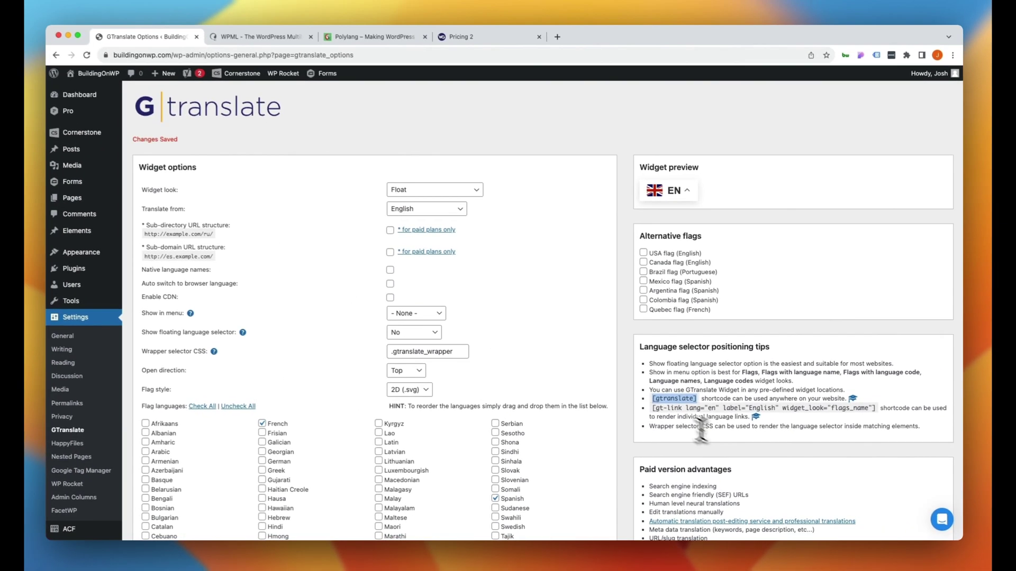
pyautogui.moveTo(252, 74)
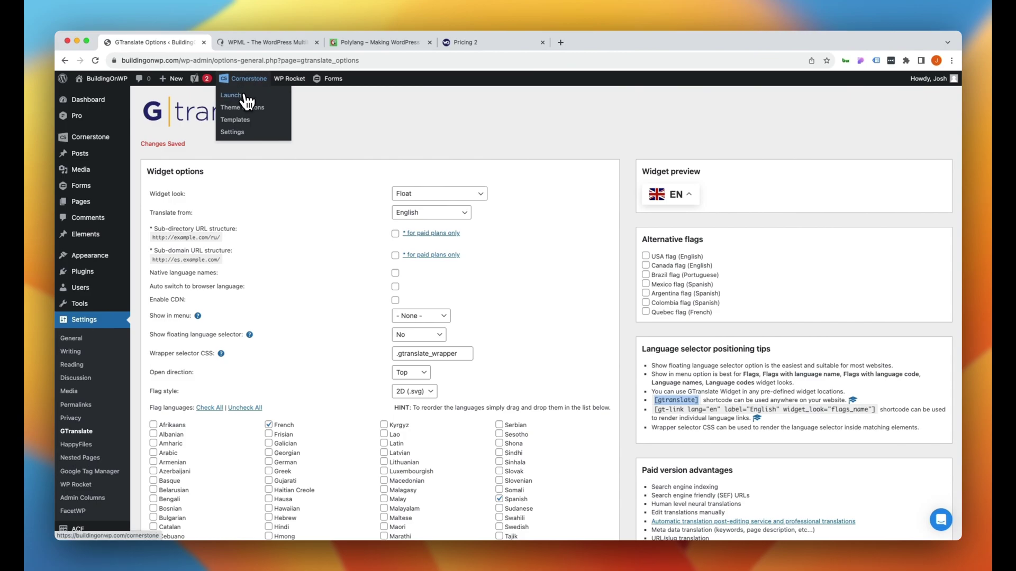
pyautogui.keyDown('super'); pyautogui.click(246, 96); pyautogui.keyUp('super')
# - In Cornerstone, open the GN-1 header and add a new element after Bar 1
pyautogui.click(262, 43)
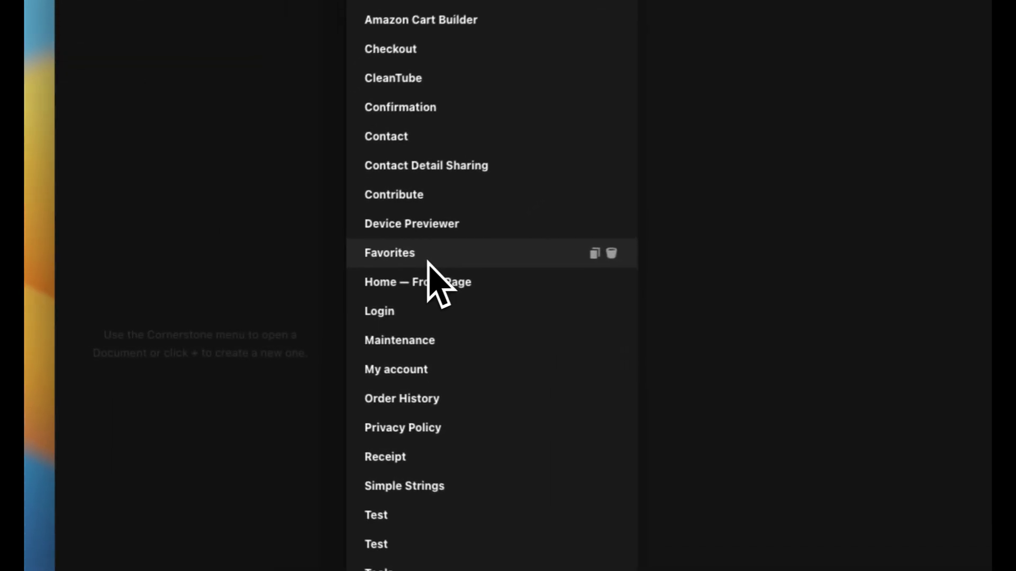
pyautogui.scroll(-5, 442, 265)
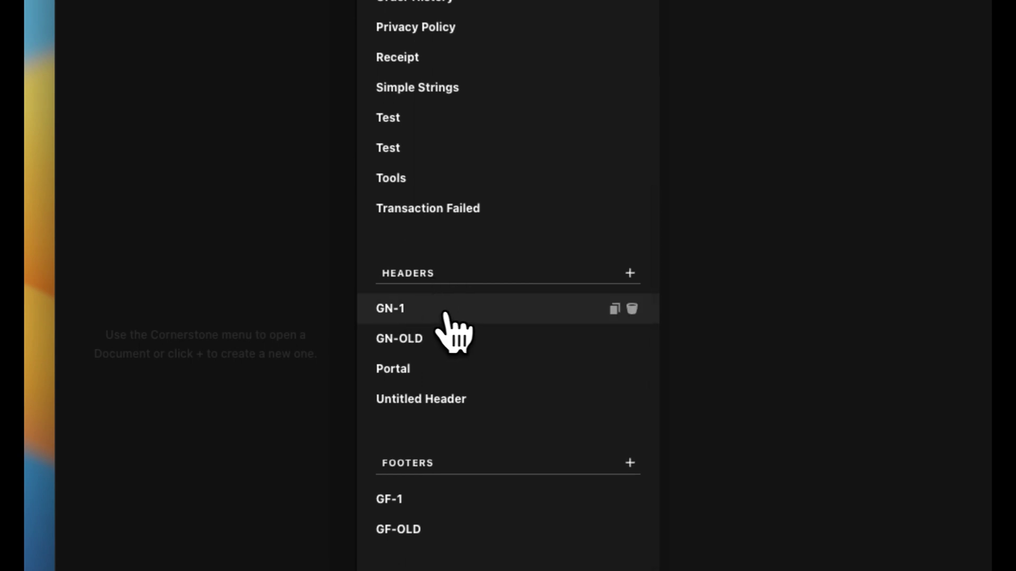
pyautogui.click(417, 313)
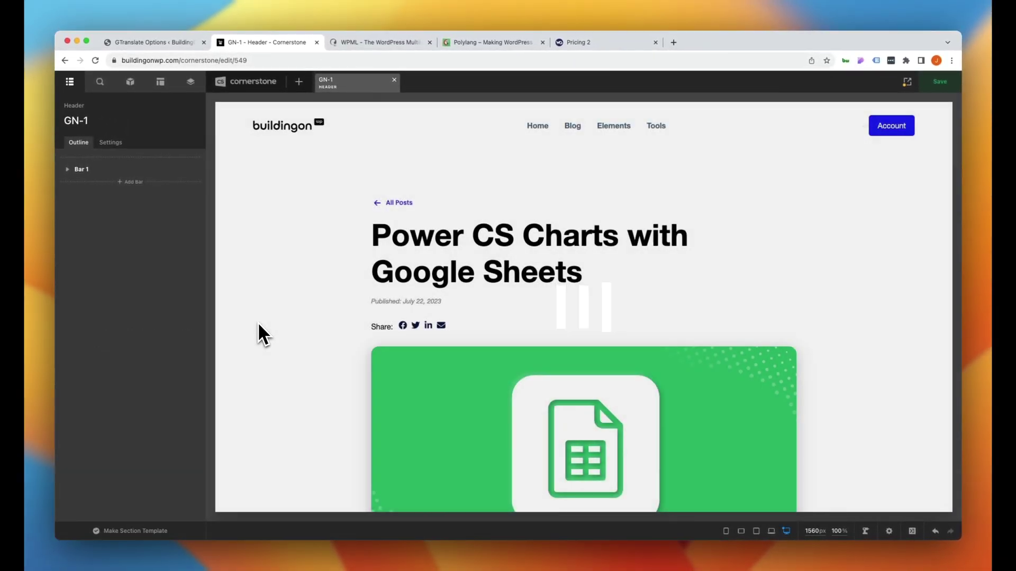
pyautogui.click(224, 135)
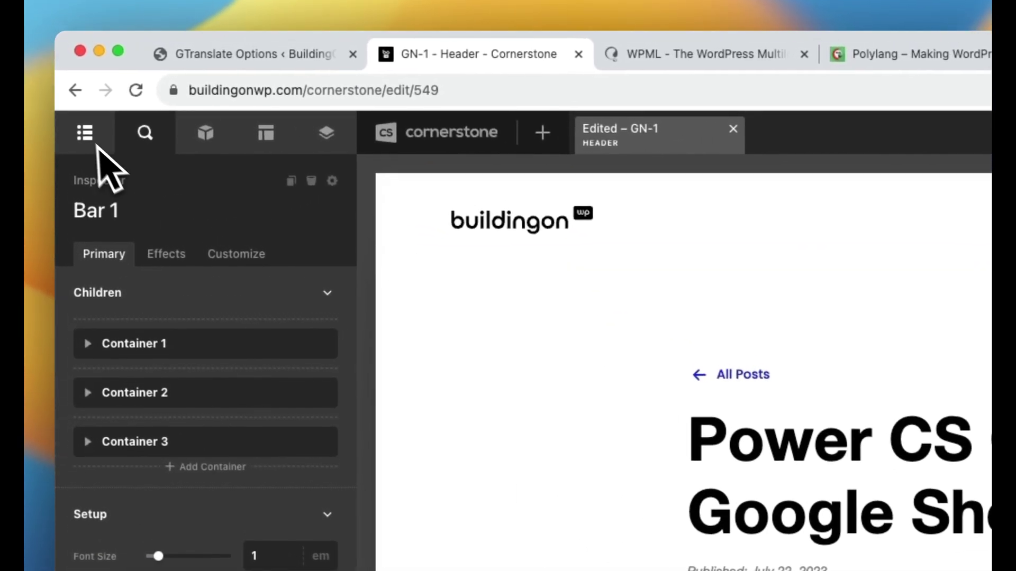
pyautogui.click(85, 135)
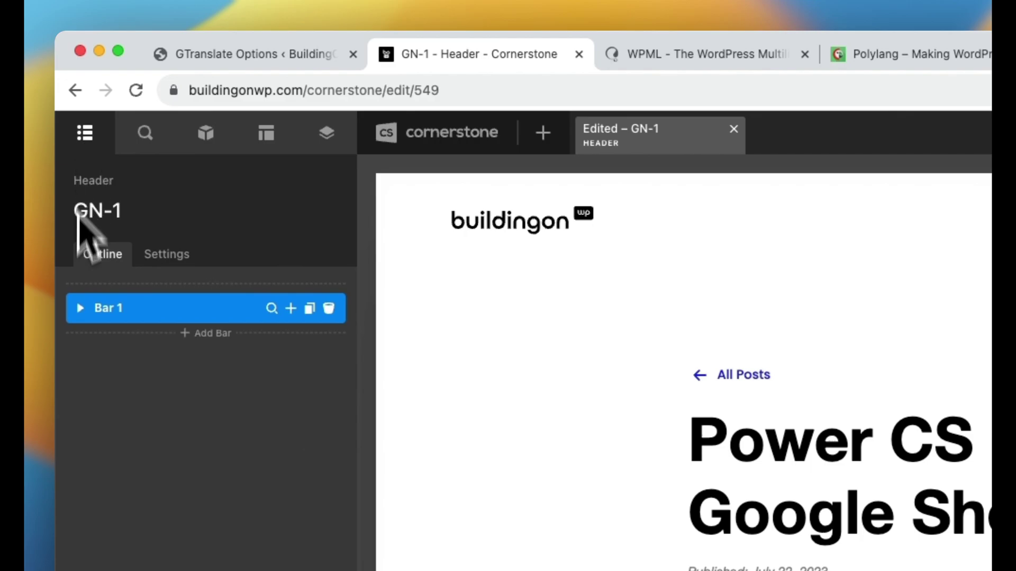
pyautogui.click(207, 335)
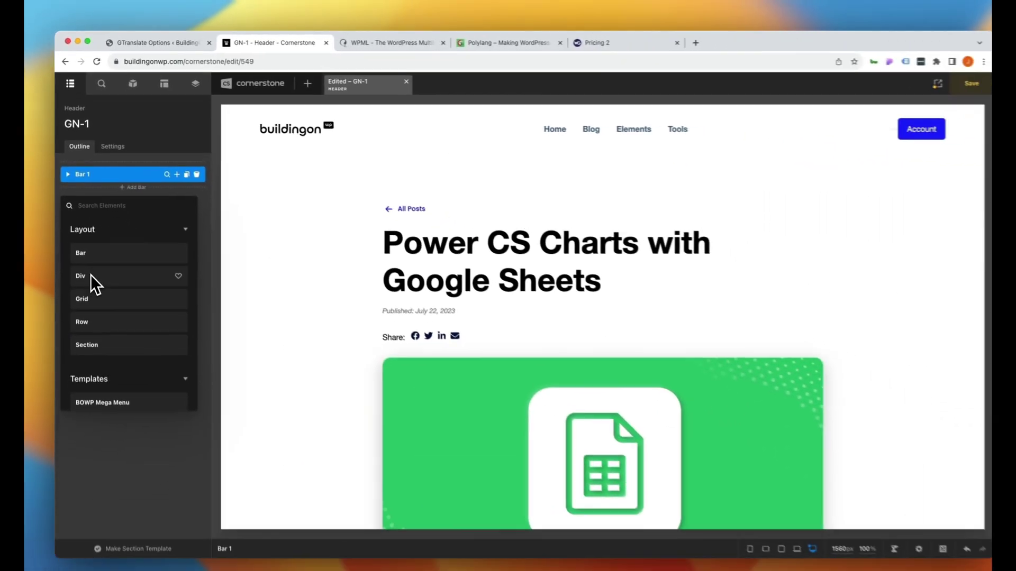
# - Add a Div, drop a Raw Content element into it, and paste [gtranslate] as its HTML
pyautogui.click(105, 504)
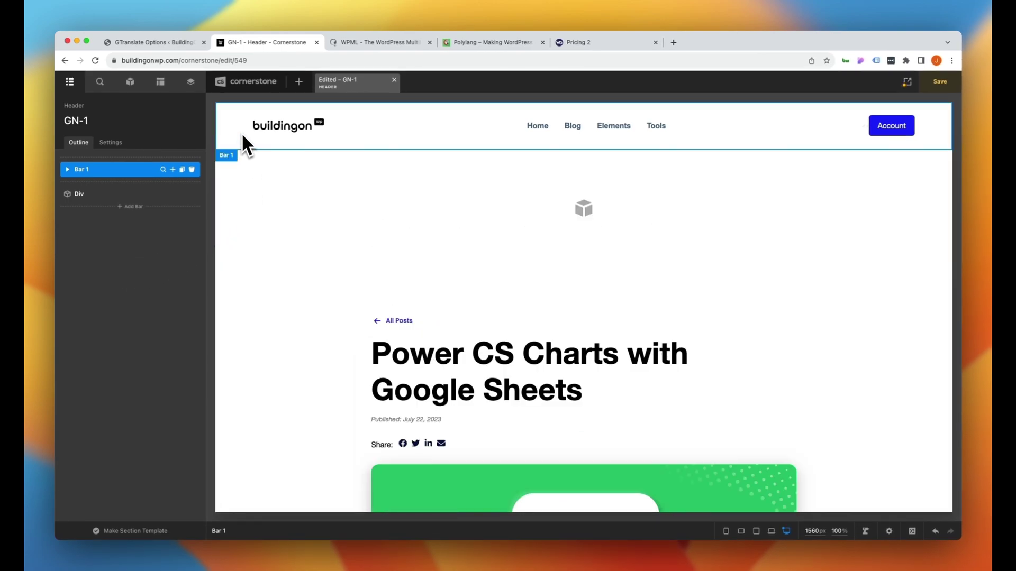
pyautogui.click(245, 208)
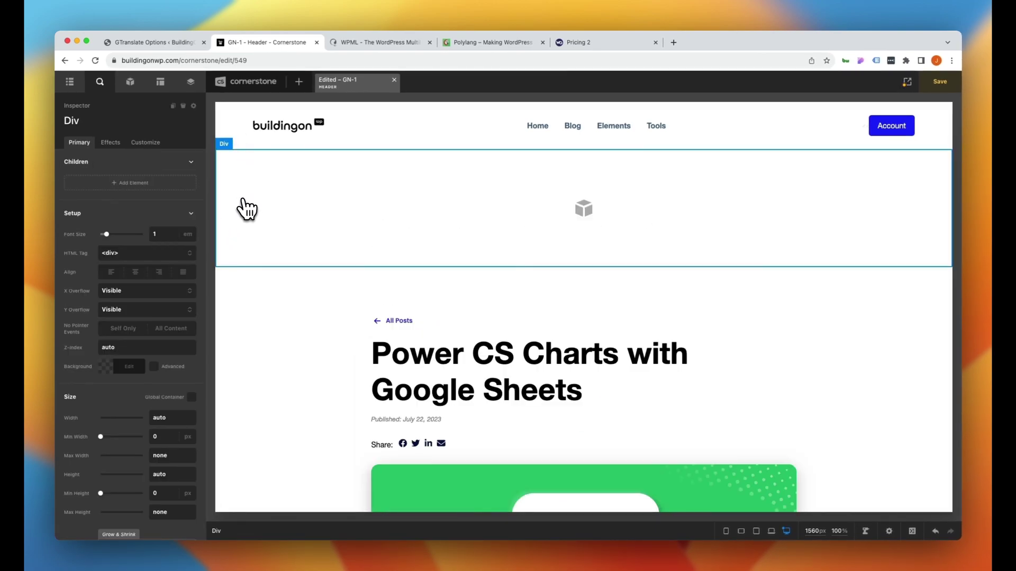
pyautogui.click(130, 83)
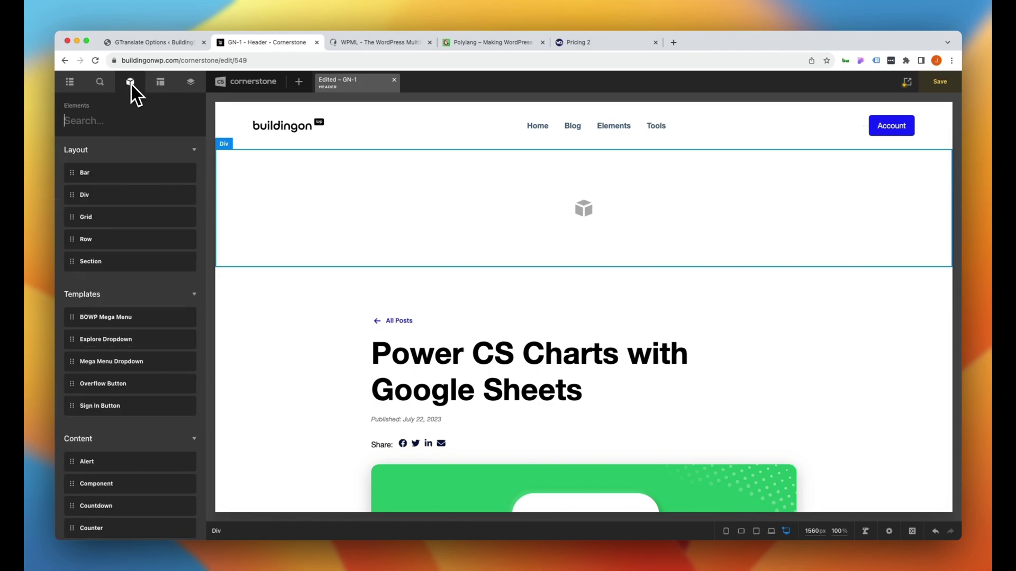
pyautogui.write('raw')
pyautogui.moveTo(114, 156); pyautogui.dragTo(310, 198)
pyautogui.click(119, 276)
pyautogui.press('super+v')
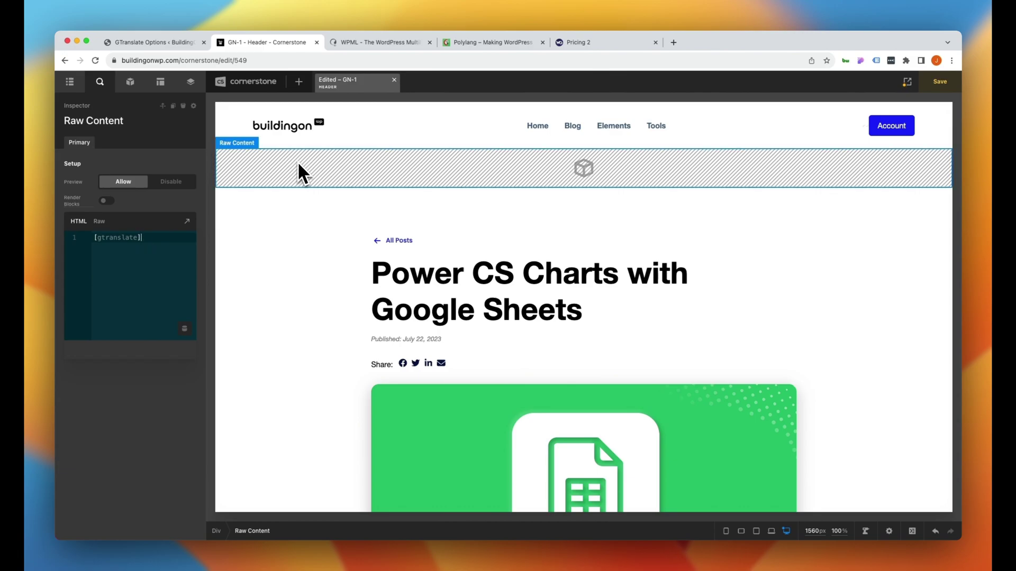
# - Give the Div holding the shortcode a palette Color 2 background
pyautogui.click(217, 530)
pyautogui.click(120, 379)
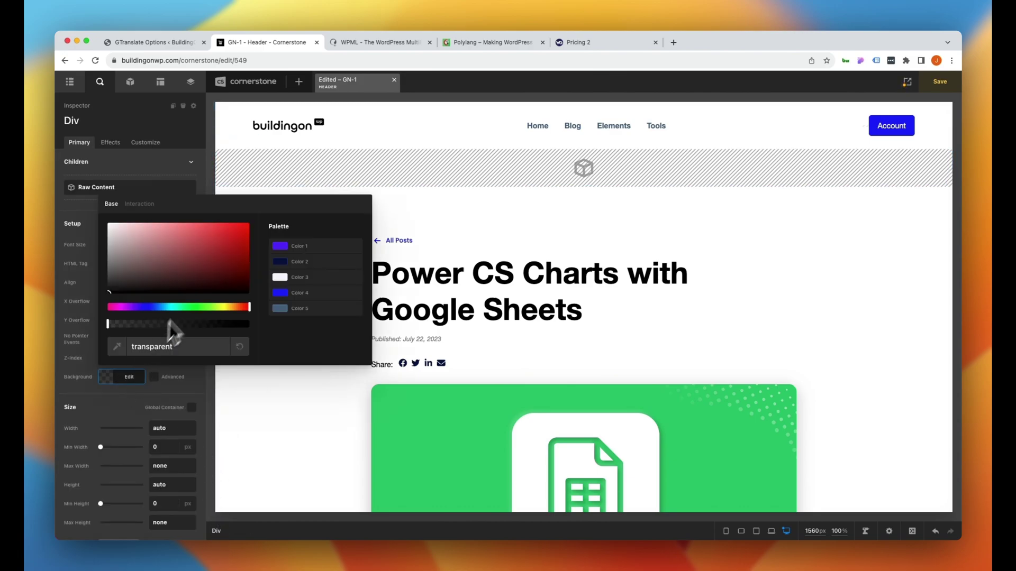
pyautogui.click(283, 262)
pyautogui.click(128, 378)
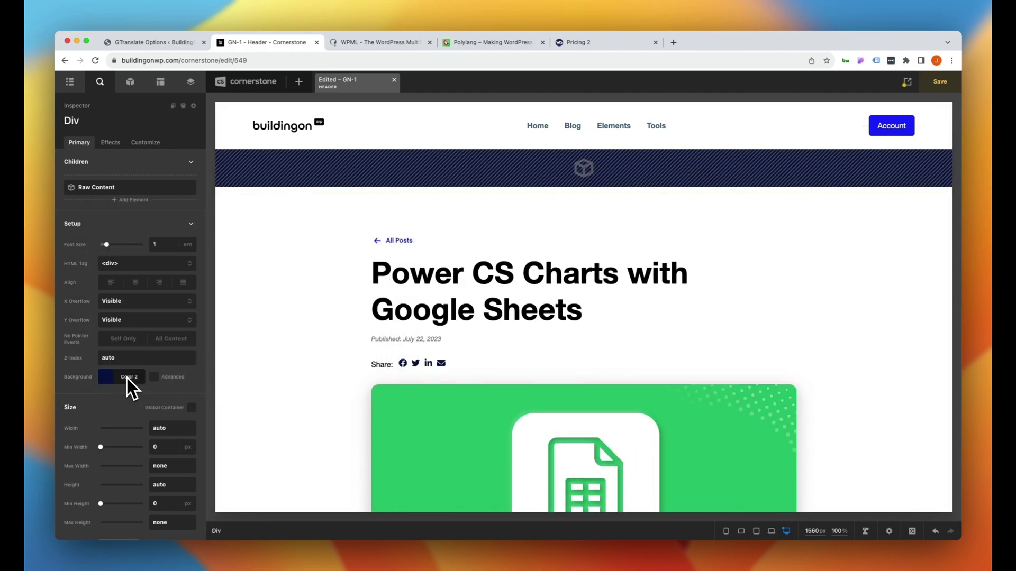
# - Turn on the Div's padding at 1em with all sides linked
pyautogui.scroll(-4, 130, 386)
pyautogui.scroll(-4, 130, 382)
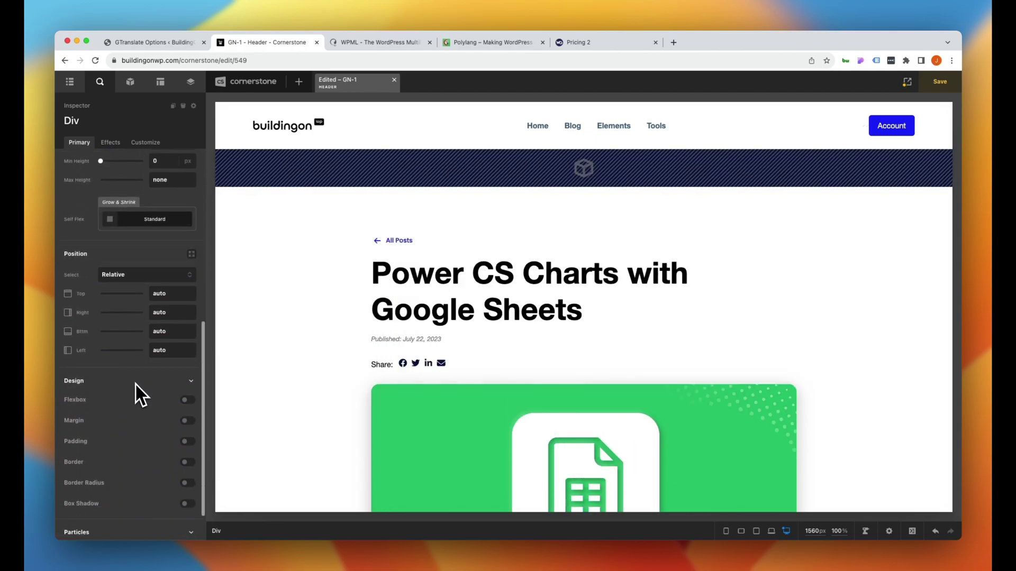
pyautogui.click(187, 441)
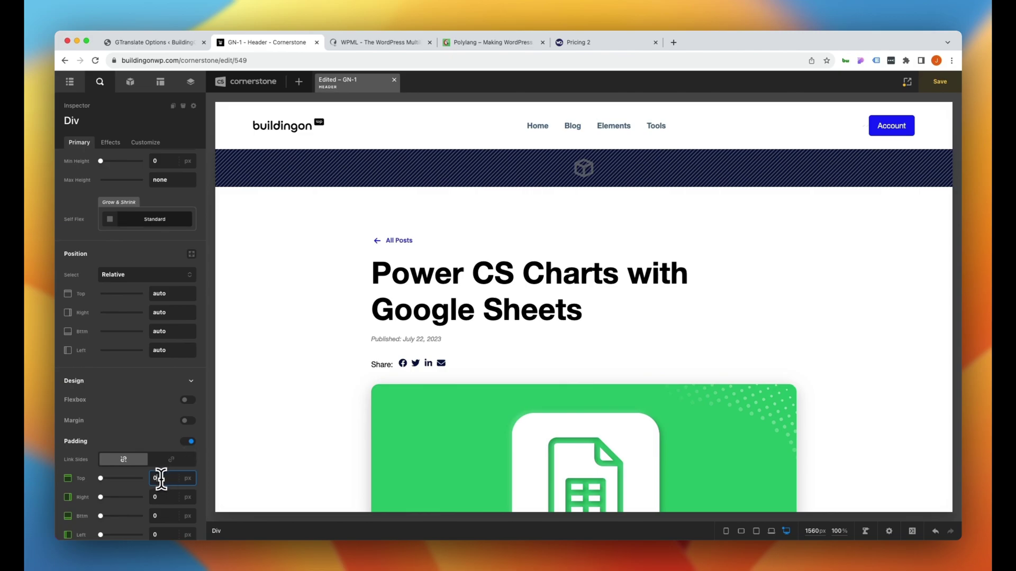
pyautogui.write('1em')
pyautogui.click(169, 460)
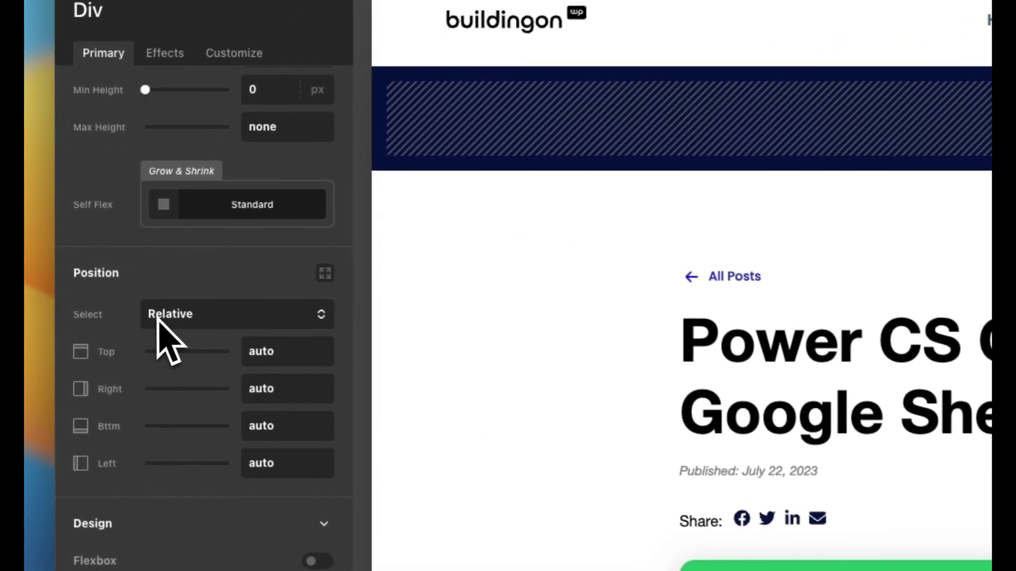
# - Set the Div's position to Fixed
pyautogui.click(211, 326)
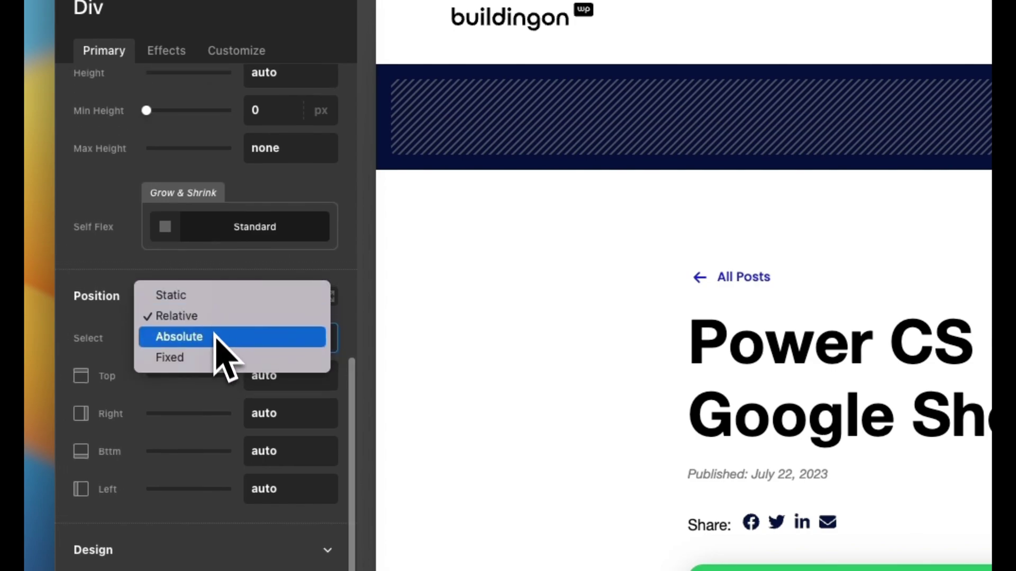
pyautogui.click(207, 364)
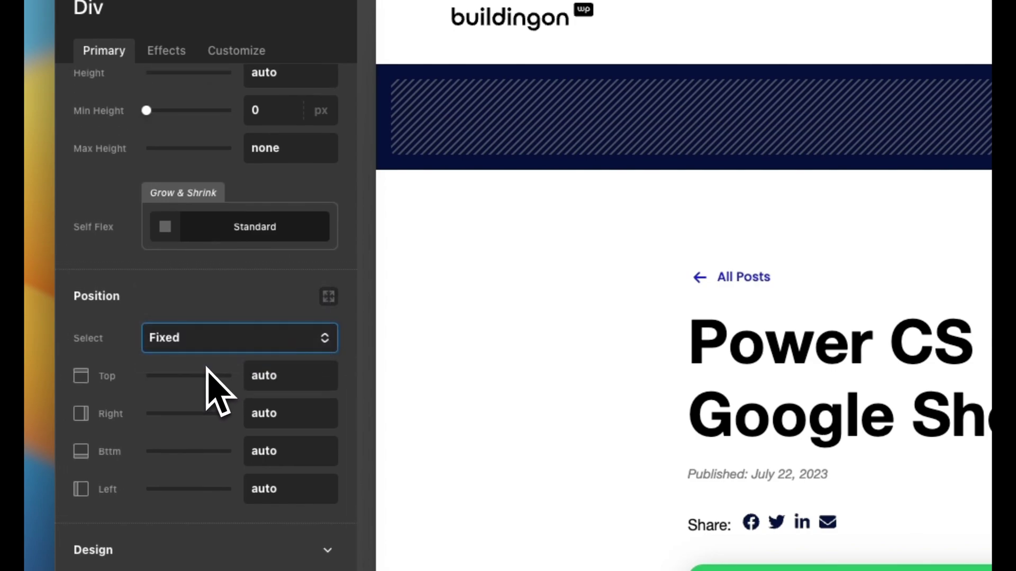
pyautogui.click(460, 418)
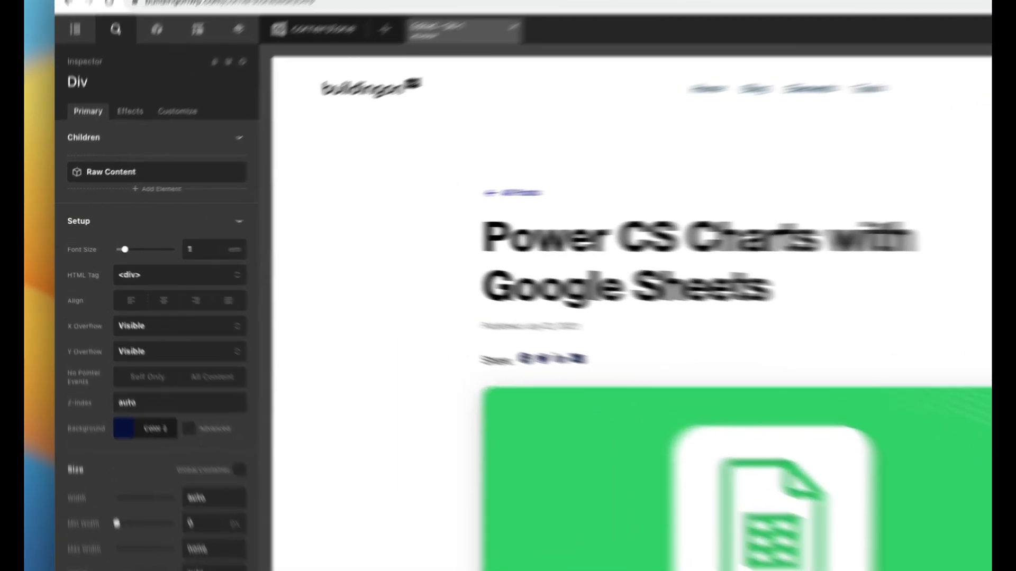
# - Select the Div's Z-Index value and pin the Div 20 px from the right and bottom
pyautogui.click(110, 358)
pyautogui.doubleClick(165, 485)
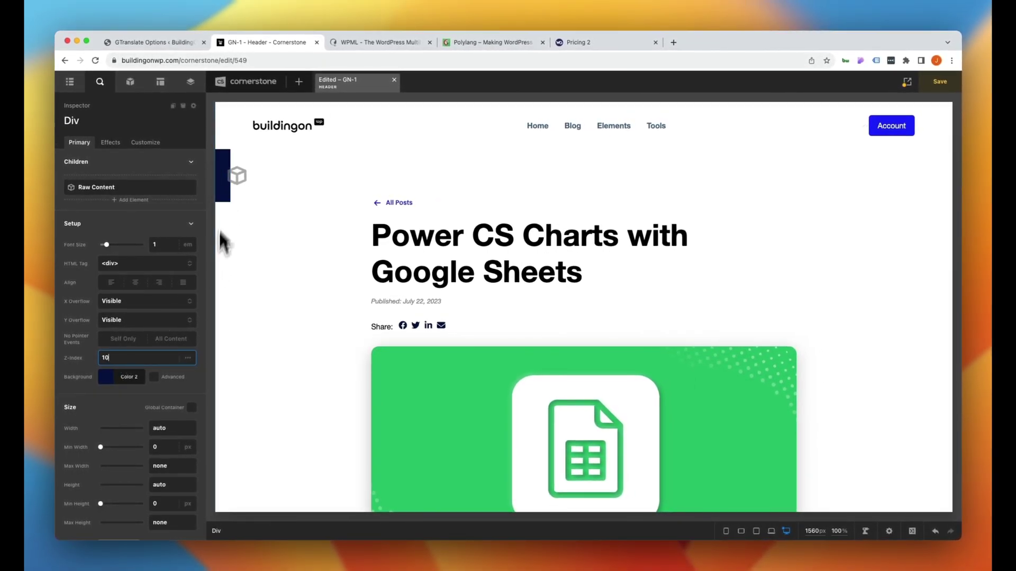
pyautogui.scroll(-10, 114, 343)
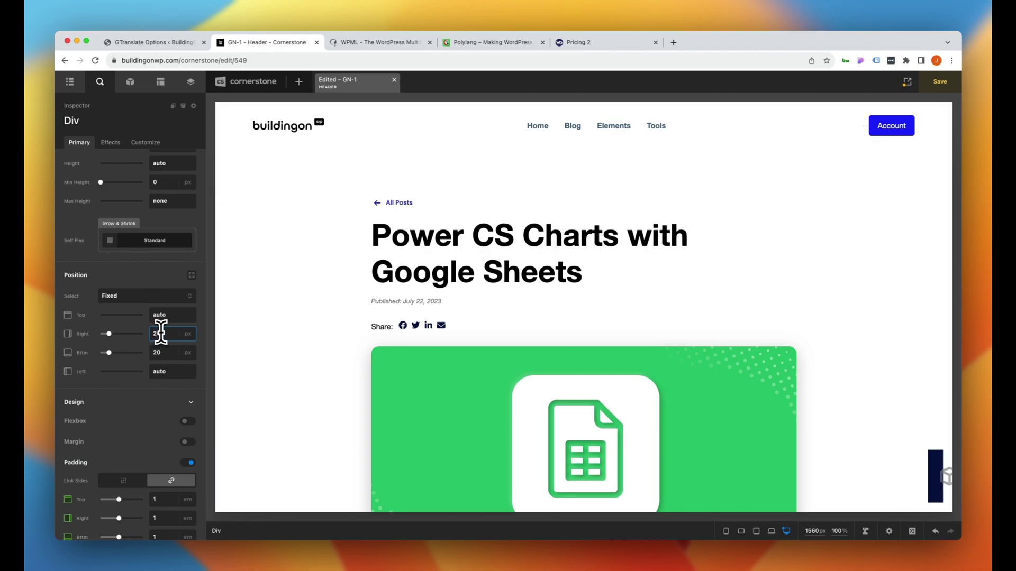
pyautogui.scroll(-3, 702, 361)
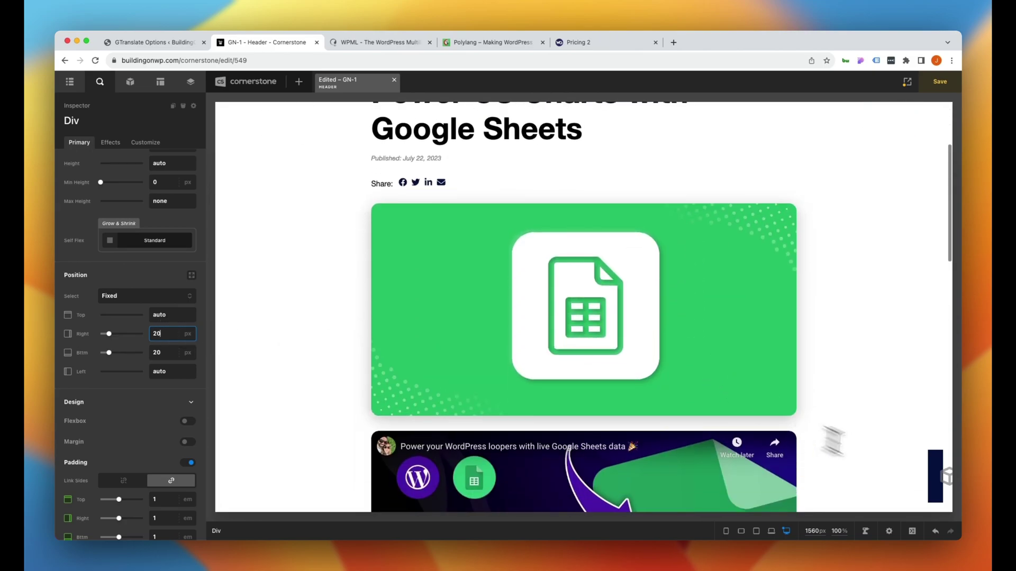
pyautogui.scroll(-10, 855, 454)
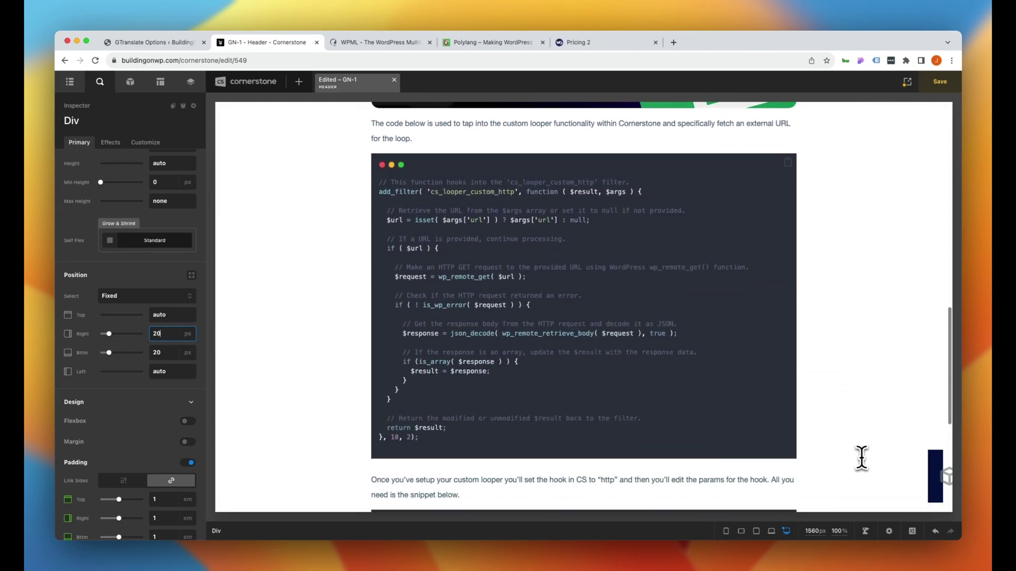
pyautogui.scroll(6, 860, 457)
pyautogui.scroll(-7, 859, 458)
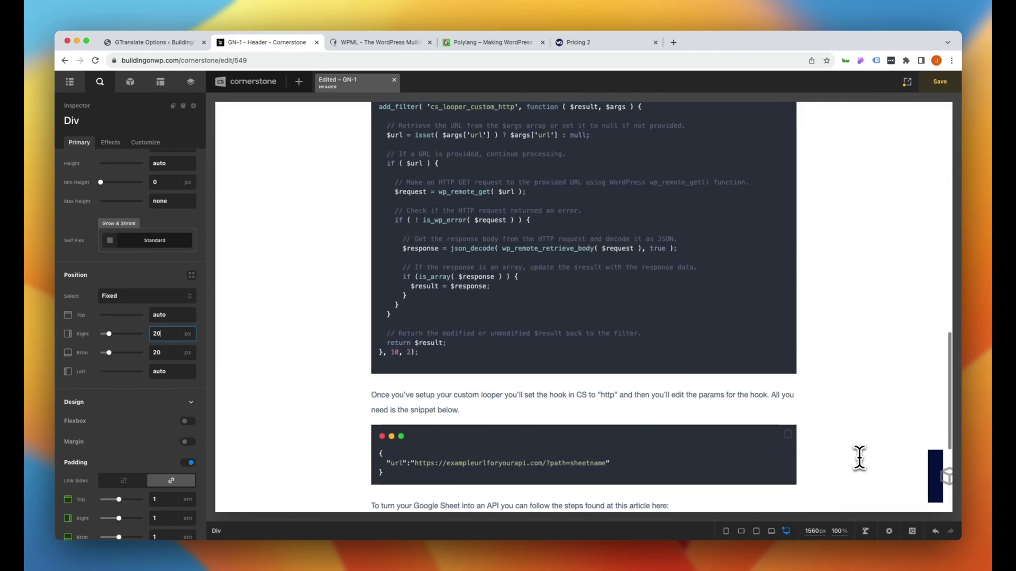
pyautogui.scroll(5, 859, 457)
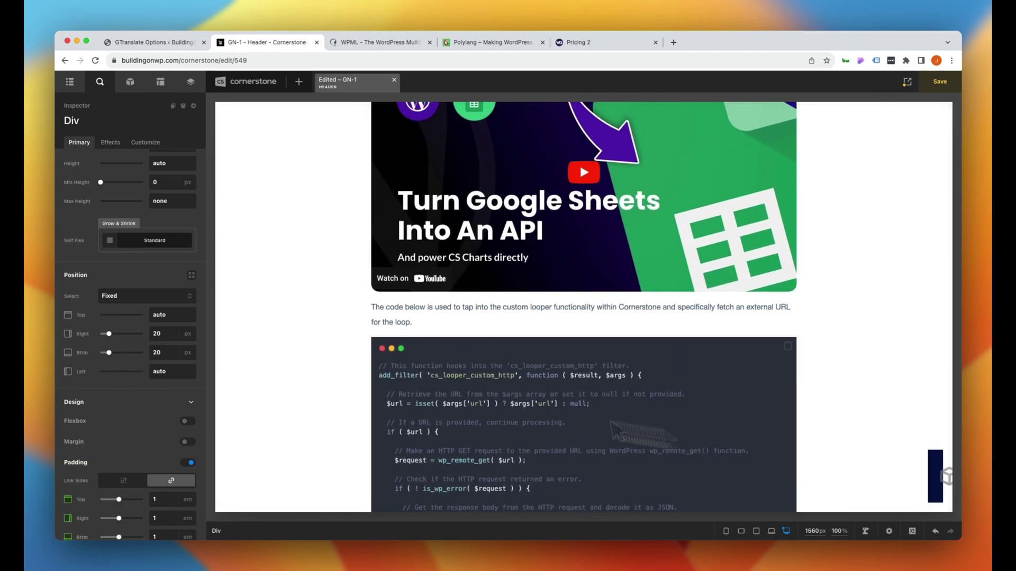
# - Make the Div's background transparent, turn its padding off, and save the header
pyautogui.scroll(6, 122, 376)
pyautogui.click(122, 376)
pyautogui.click(236, 349)
pyautogui.click(123, 377)
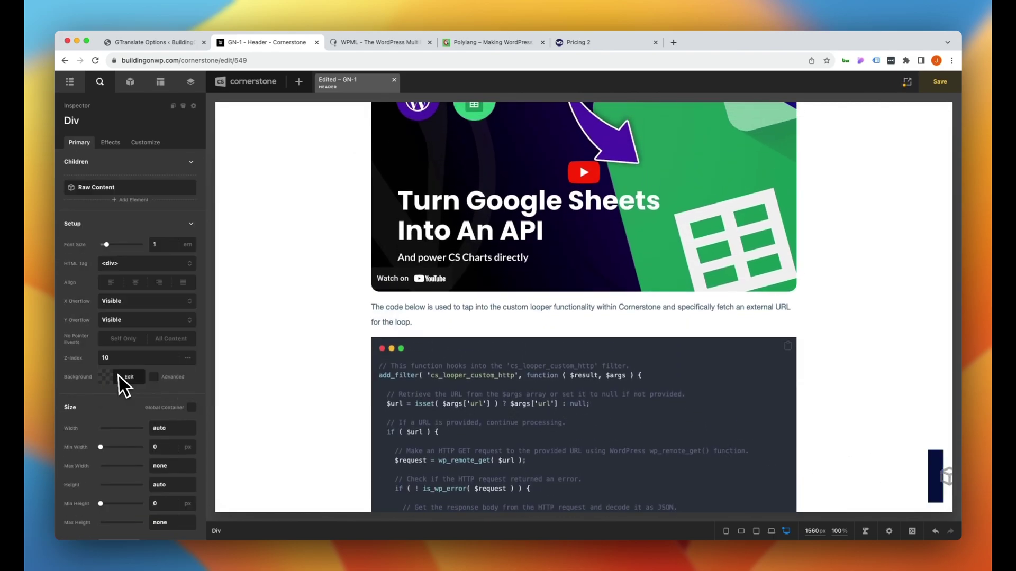
pyautogui.scroll(-8, 119, 377)
pyautogui.click(188, 362)
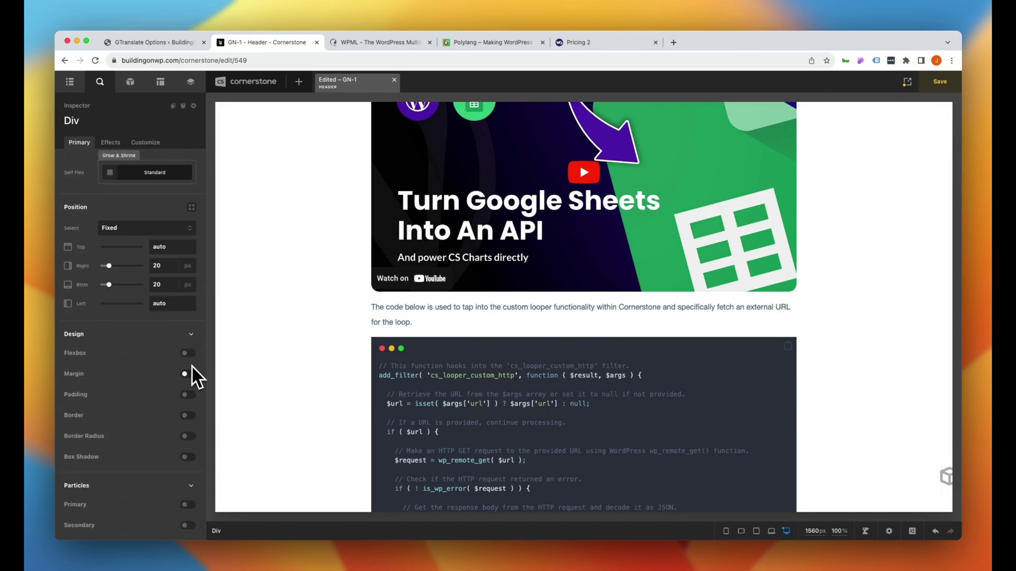
pyautogui.press('super+s')
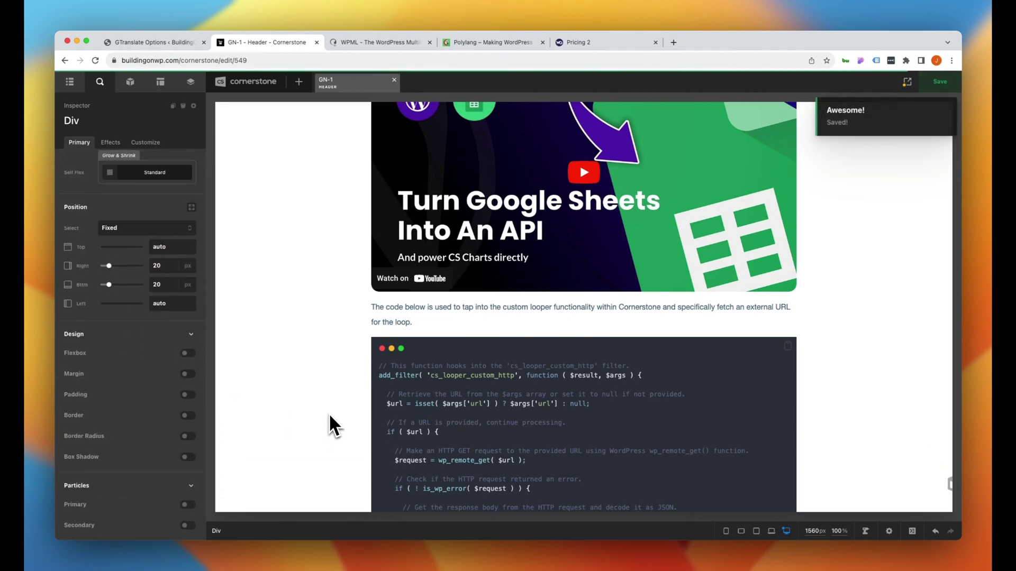
# - Open the live post in a new tab and check the EN flag switcher at bottom-right
pyautogui.click(905, 85)
pyautogui.click(377, 44)
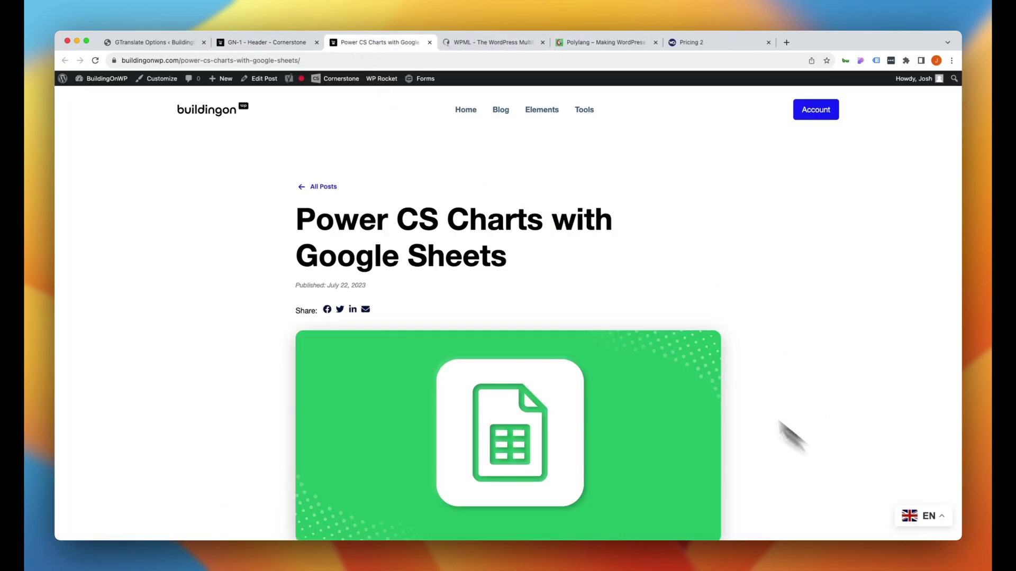
pyautogui.scroll(-10, 603, 285)
pyautogui.scroll(-3, 603, 286)
pyautogui.scroll(15, 603, 286)
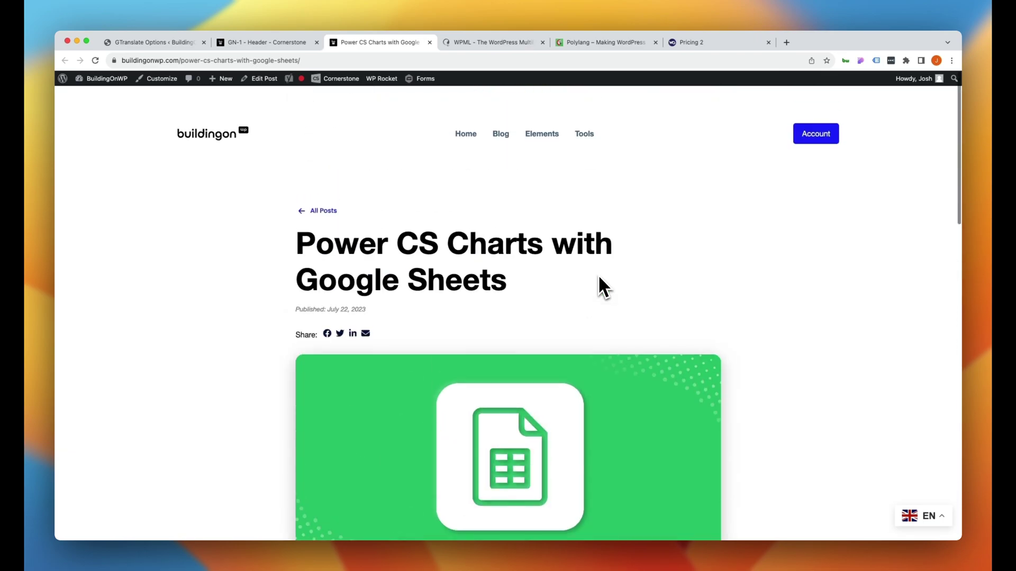
pyautogui.scroll(-15, 603, 285)
pyautogui.scroll(-4, 599, 286)
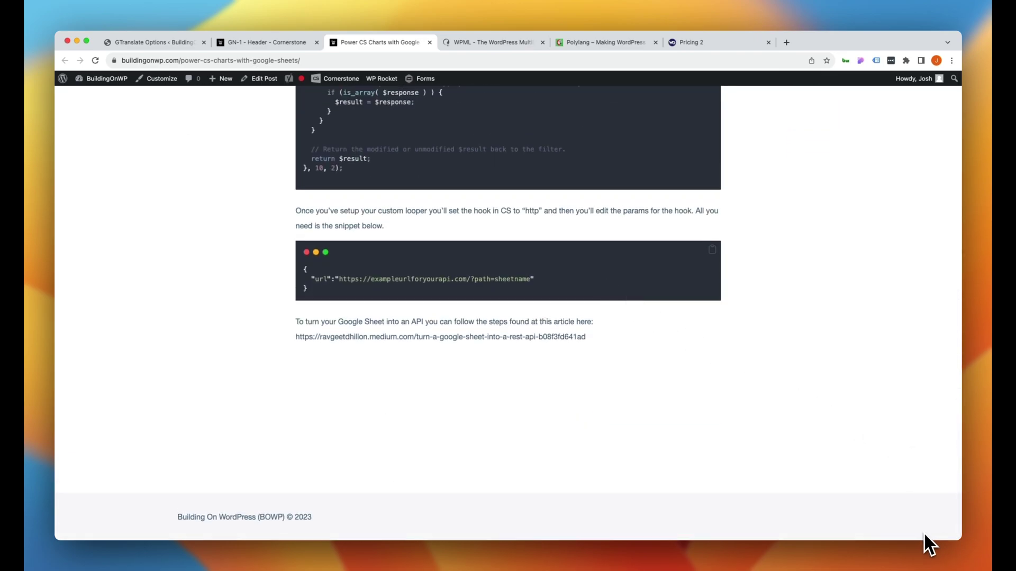
# - Save the Div's Z-Index as 99999 in the Cornerstone header
pyautogui.click(276, 47)
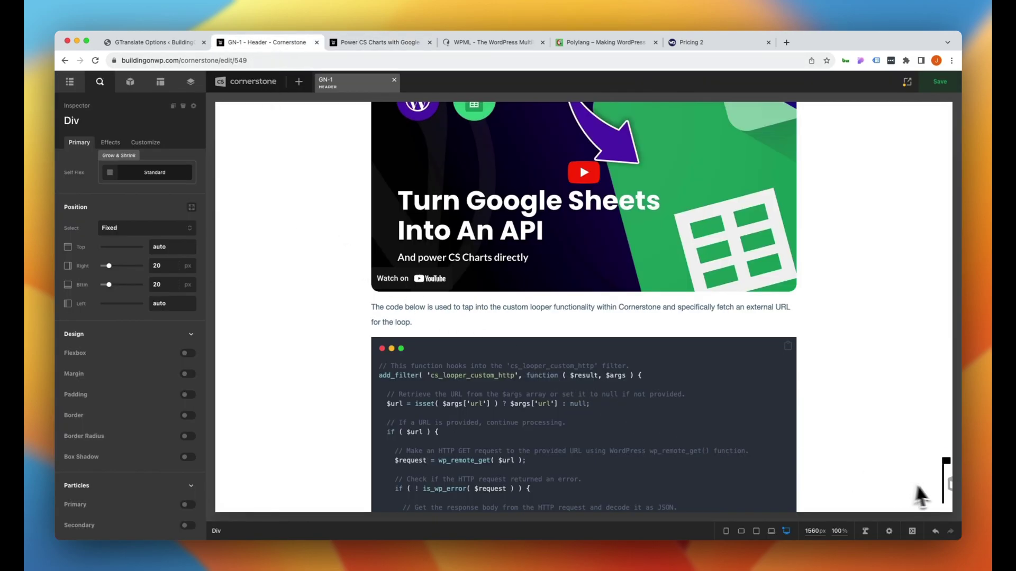
pyautogui.scroll(10, 124, 357)
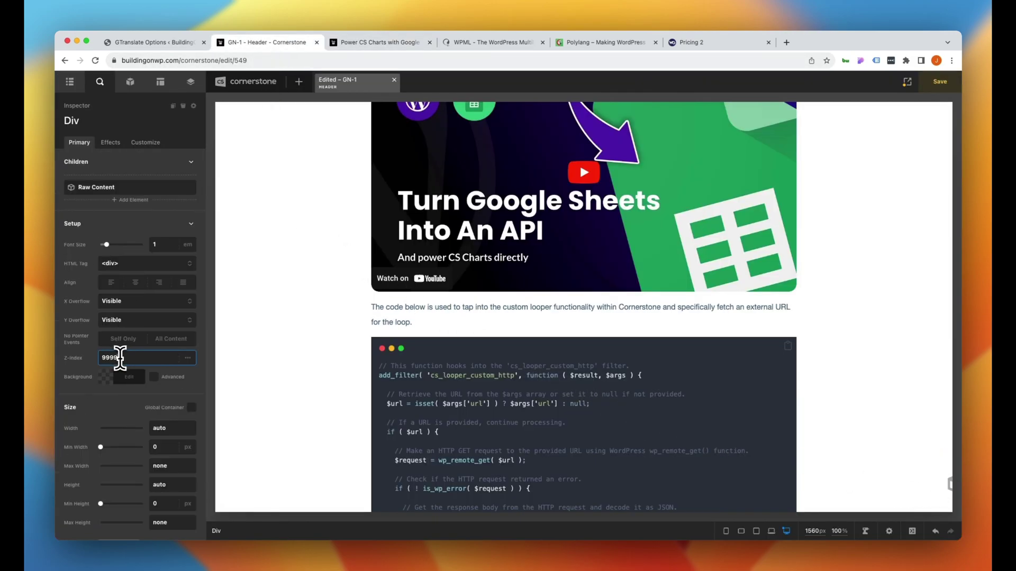
pyautogui.press('super+s')
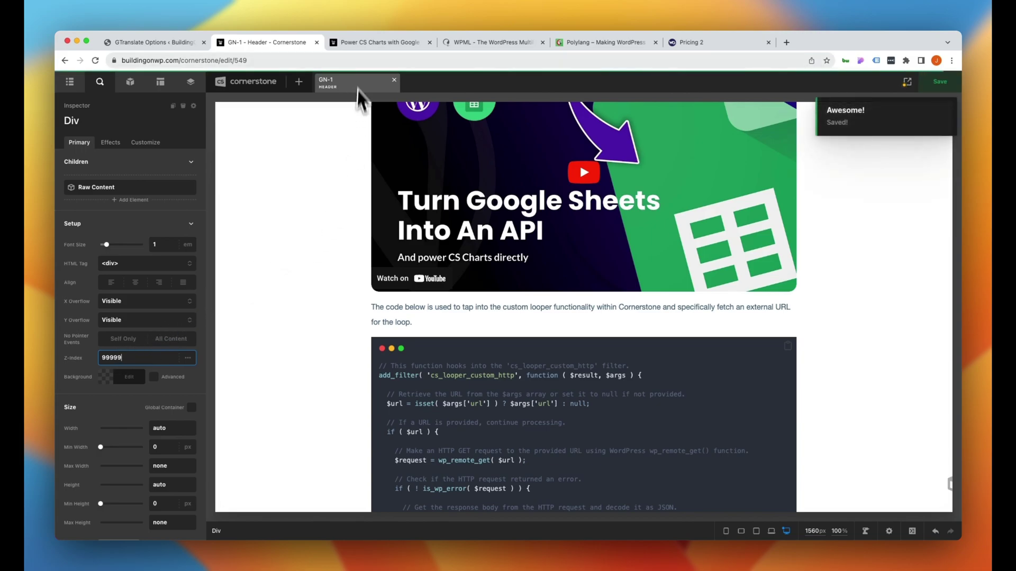
# - Reload the live post and check the switcher lists French, Japanese and Spanish
pyautogui.click(368, 43)
pyautogui.press('super+r')
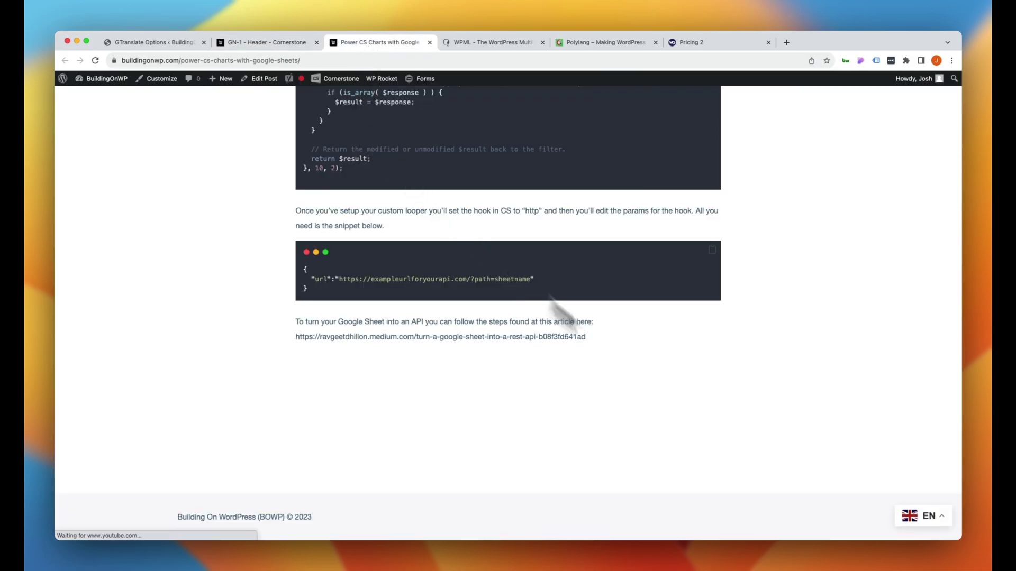
pyautogui.scroll(5, 756, 468)
pyautogui.scroll(-10, 756, 468)
pyautogui.scroll(10, 755, 467)
pyautogui.scroll(-8, 755, 468)
pyautogui.scroll(15, 754, 467)
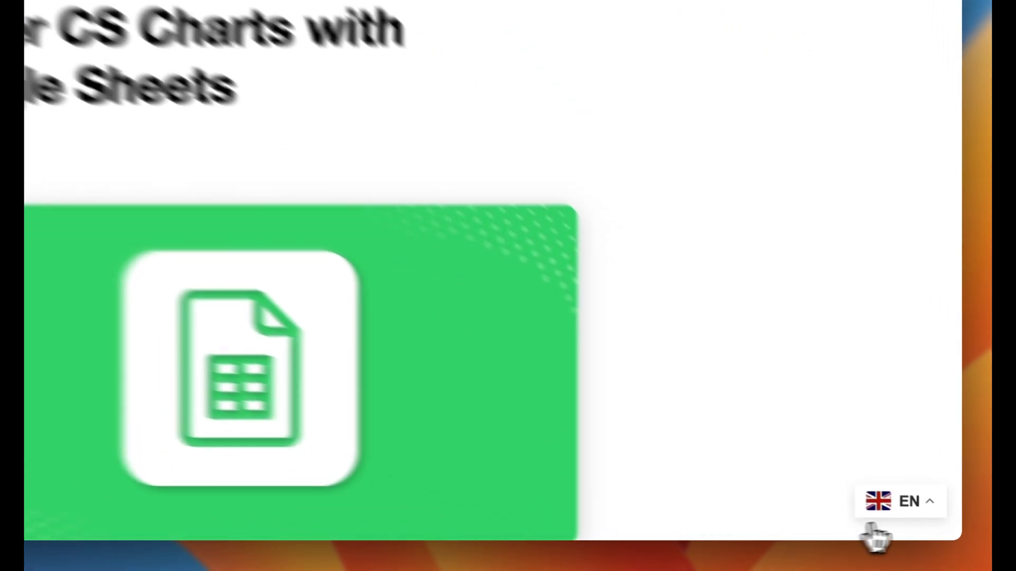
# - Translate the post into Japanese with the flag switcher and select a translated paragraph to check it
pyautogui.click(894, 513)
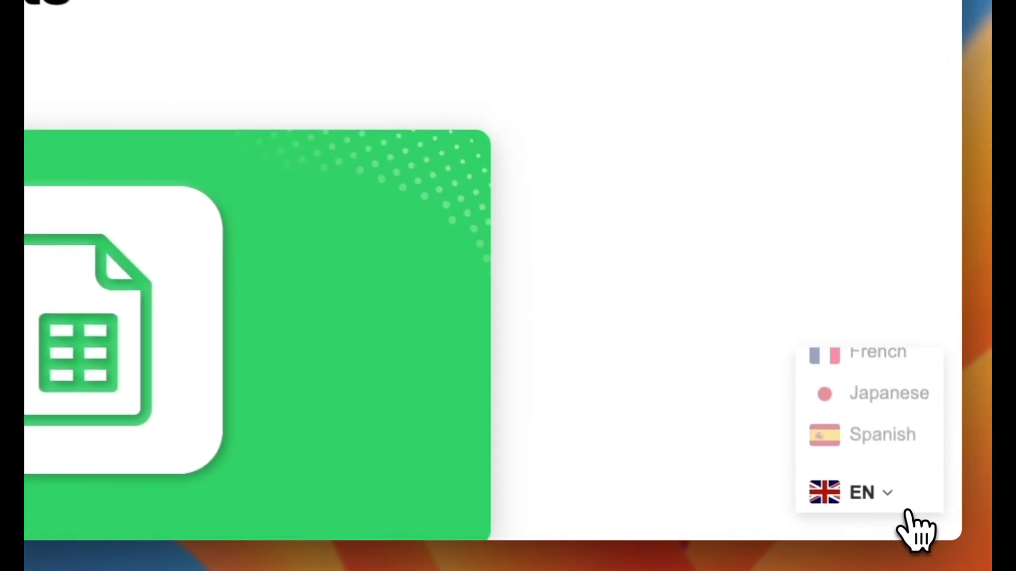
pyautogui.click(910, 439)
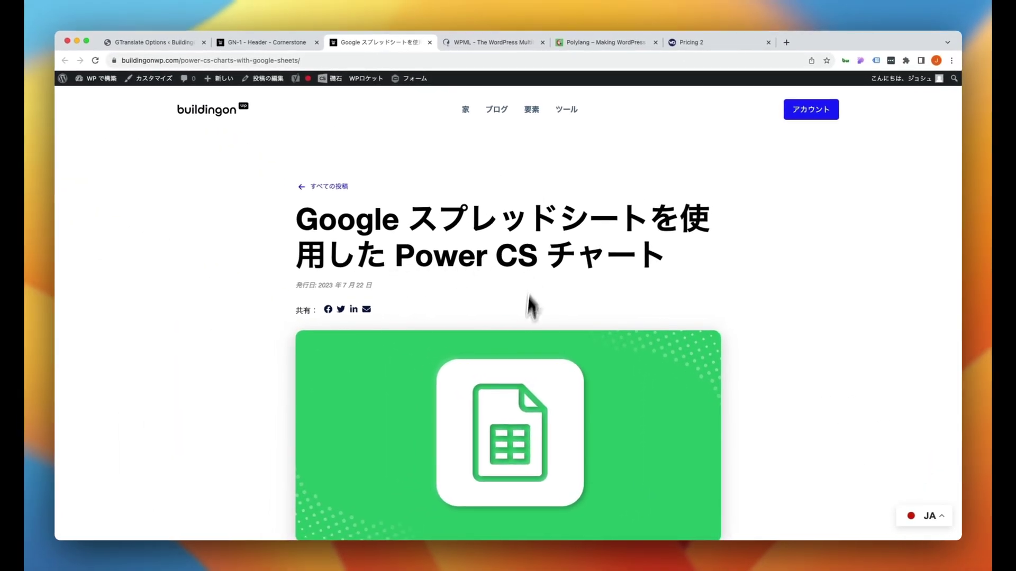
pyautogui.scroll(-10, 531, 305)
pyautogui.moveTo(272, 304); pyautogui.dragTo(691, 299)
pyautogui.scroll(-5, 483, 302)
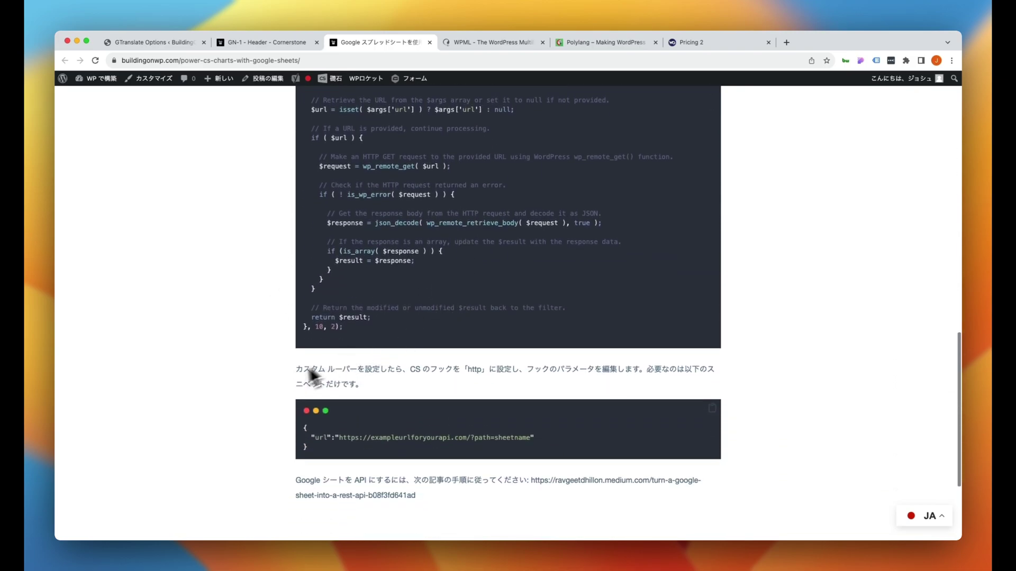
pyautogui.tripleClick(306, 376)
# - Switch the post to Spanish so it reads 'Power CS Charts con Google Sheets' with ES shown
pyautogui.click(926, 516)
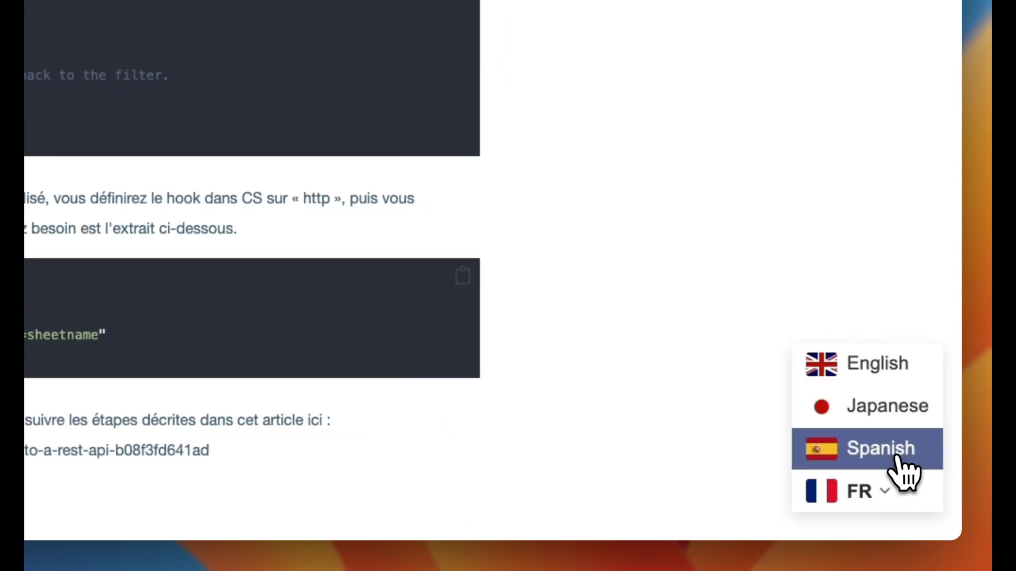
pyautogui.click(897, 452)
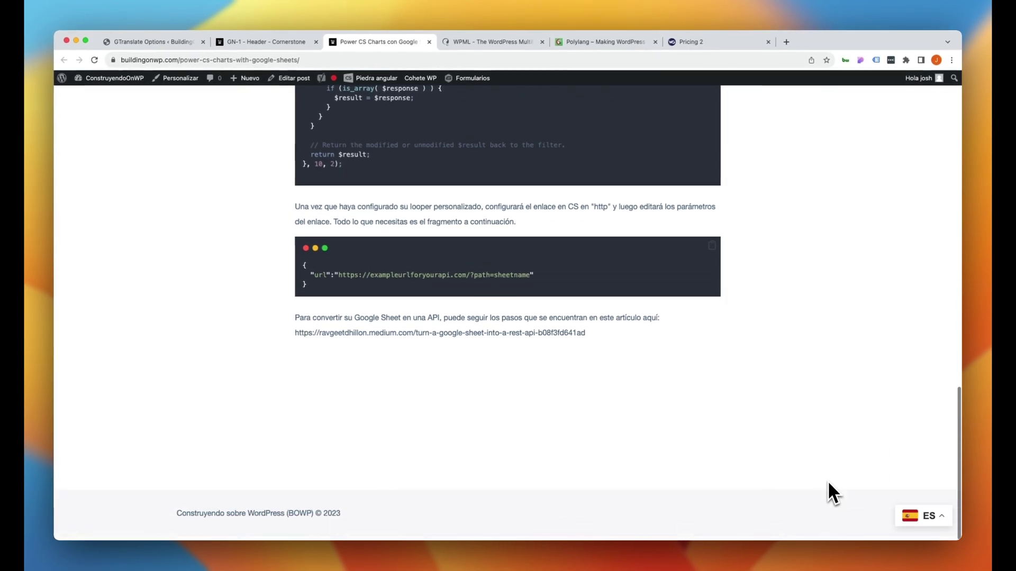
pyautogui.scroll(20, 827, 481)
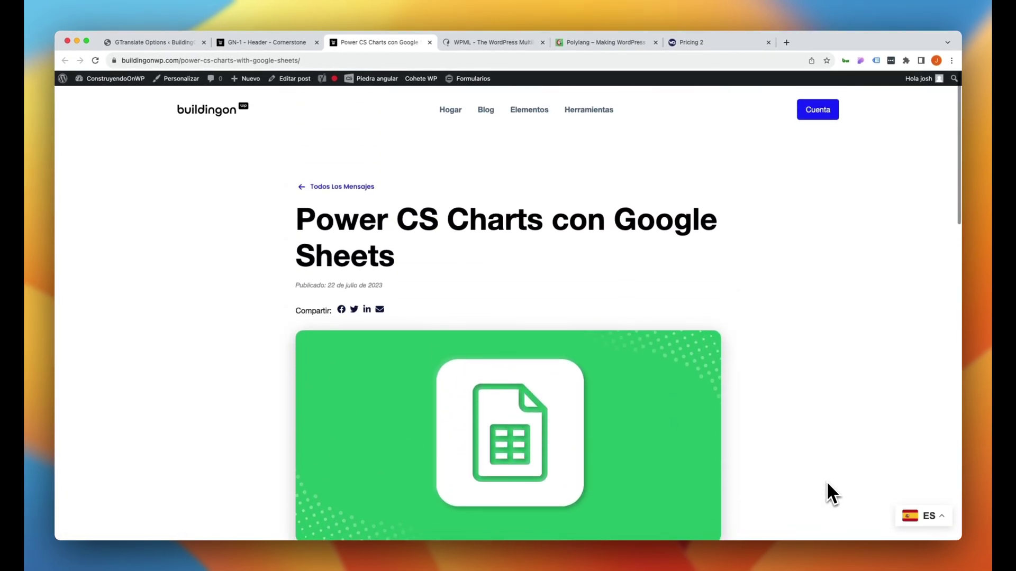